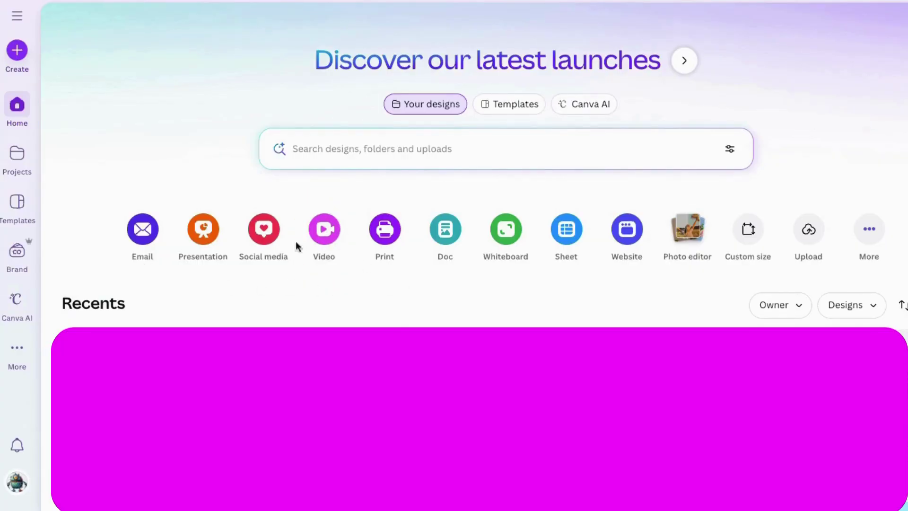
# Create a blank landscape video design at 1920 × 1080 px and dismiss the template suggestions
pyautogui.click(327, 231)
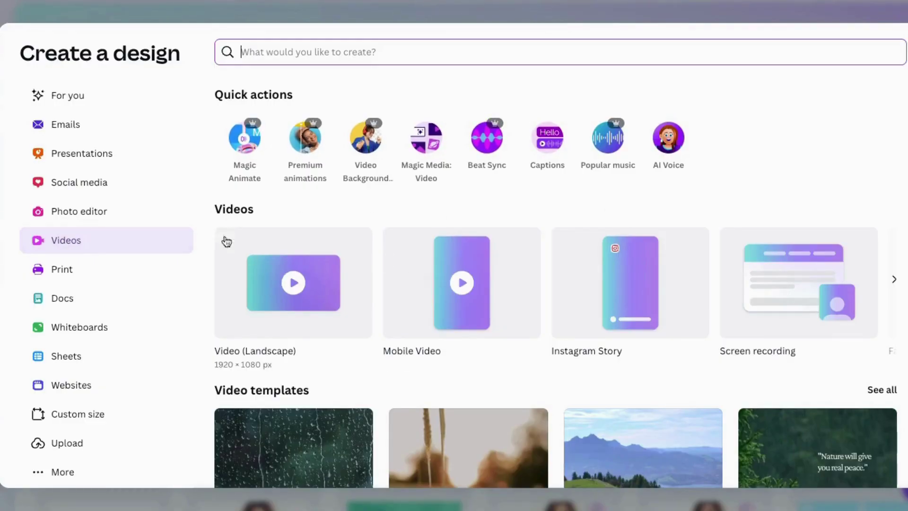
pyautogui.click(895, 282)
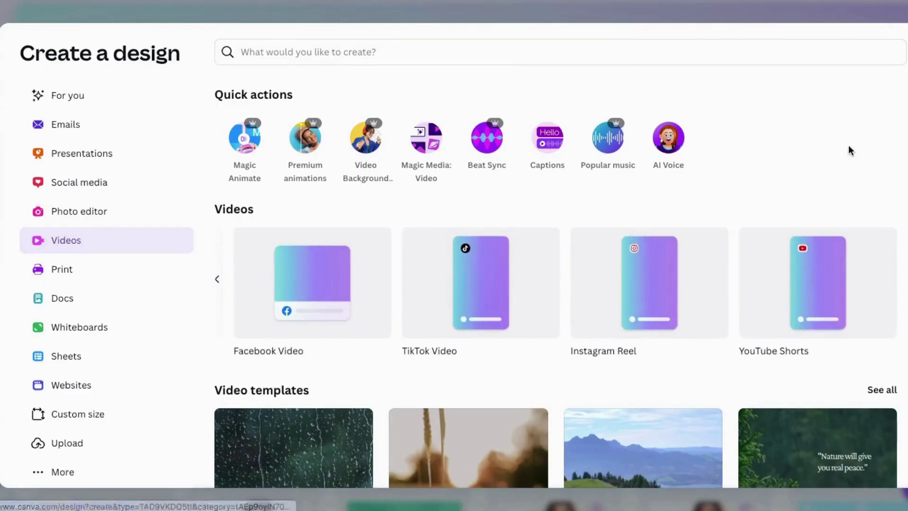
pyautogui.click(218, 281)
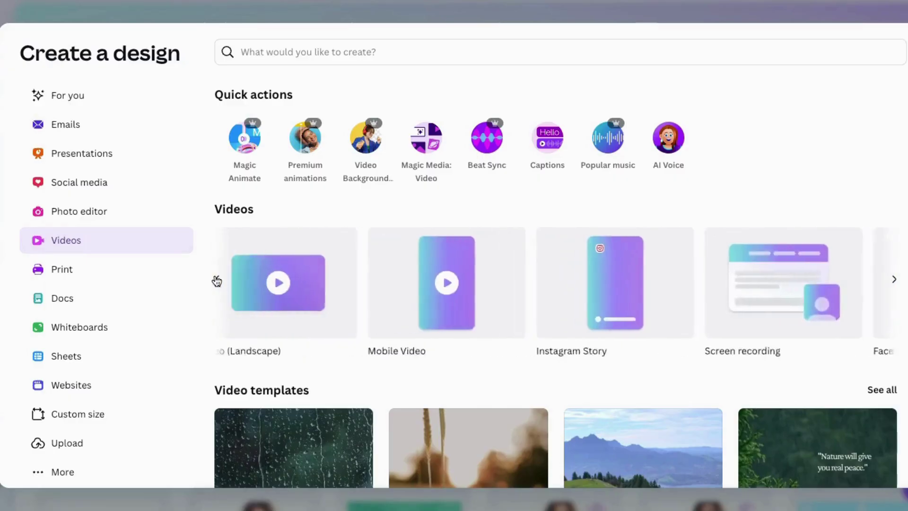
pyautogui.click(334, 308)
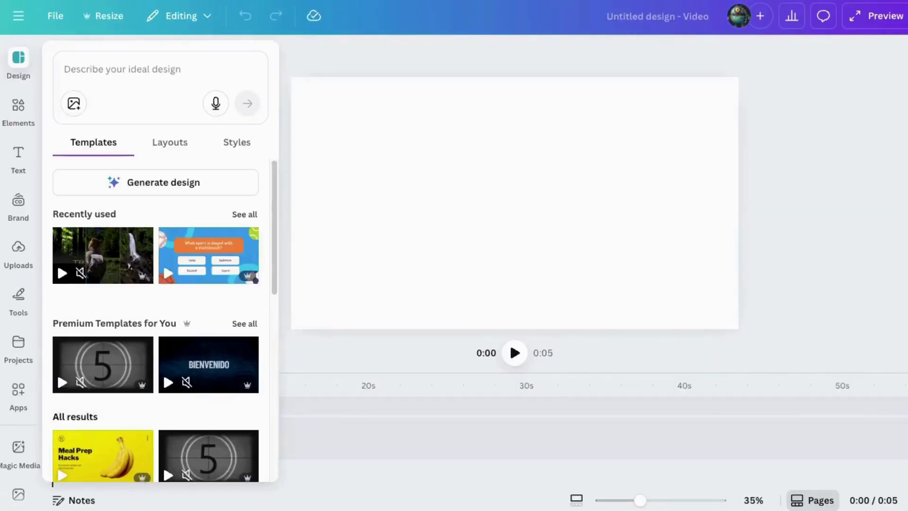
pyautogui.click(843, 152)
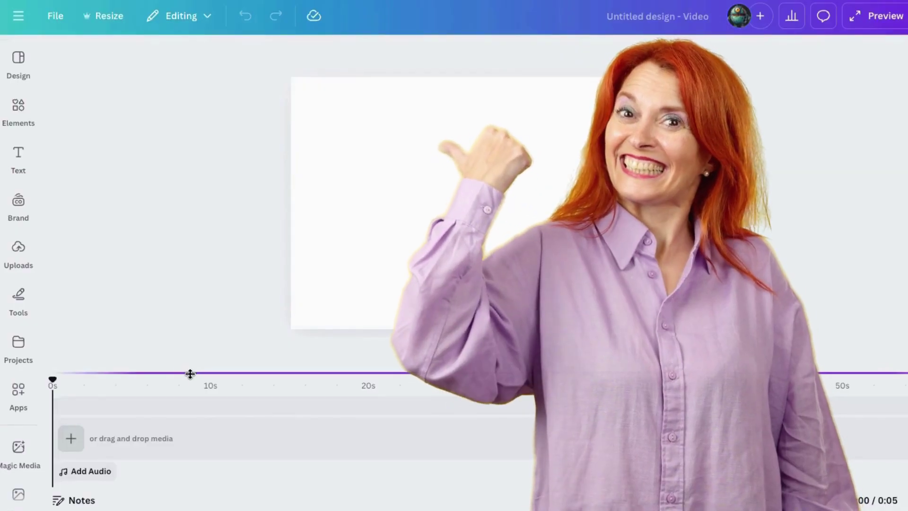
# Make the timeline area slightly taller and set the canvas zoom to 33%
pyautogui.moveTo(190, 373); pyautogui.dragTo(180, 339)
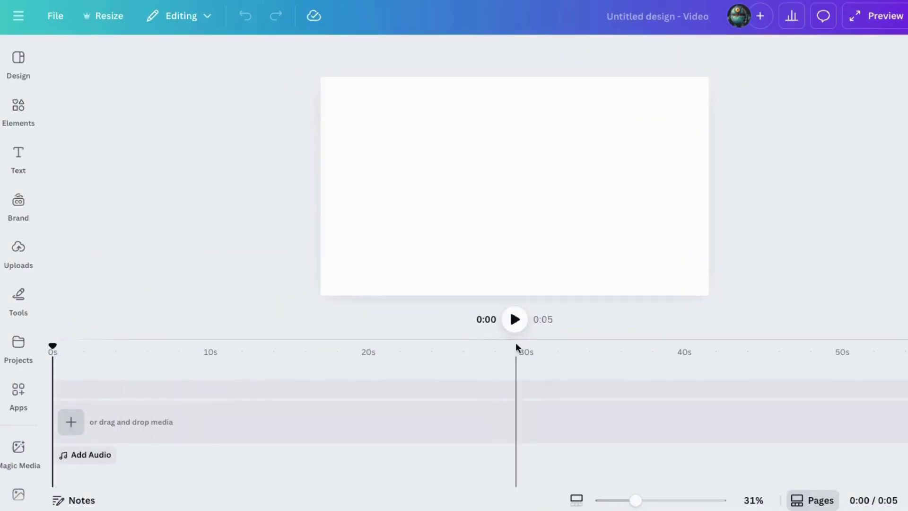
pyautogui.moveTo(516, 339)
pyautogui.mouseDown()
pyautogui.moveTo(515, 350)
pyautogui.moveTo(506, 343)
pyautogui.moveTo(505, 351)
pyautogui.mouseUp()
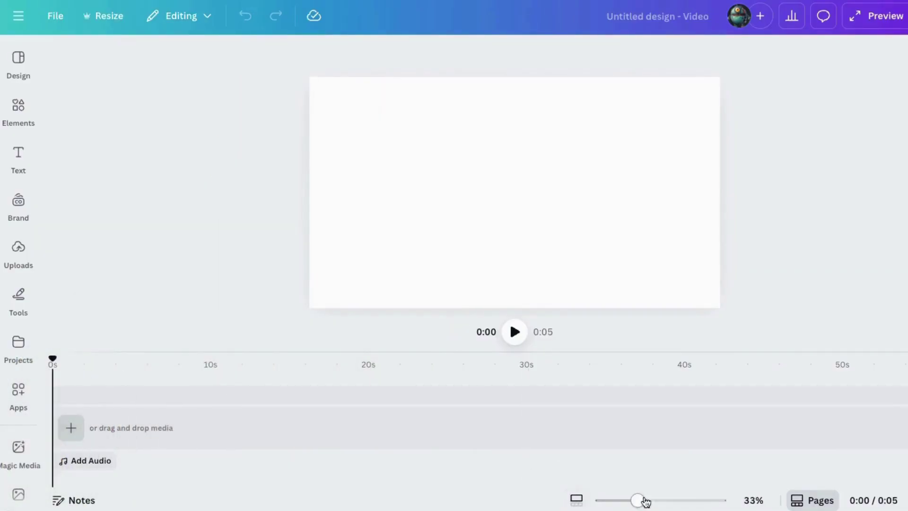
pyautogui.moveTo(646, 501)
pyautogui.mouseDown()
pyautogui.moveTo(686, 500)
pyautogui.moveTo(638, 500)
pyautogui.mouseUp()
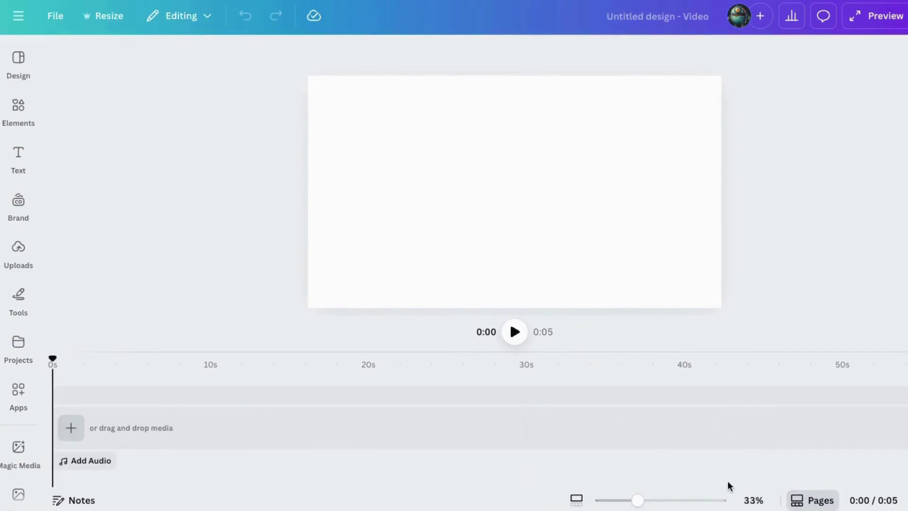
pyautogui.click(10, 84)
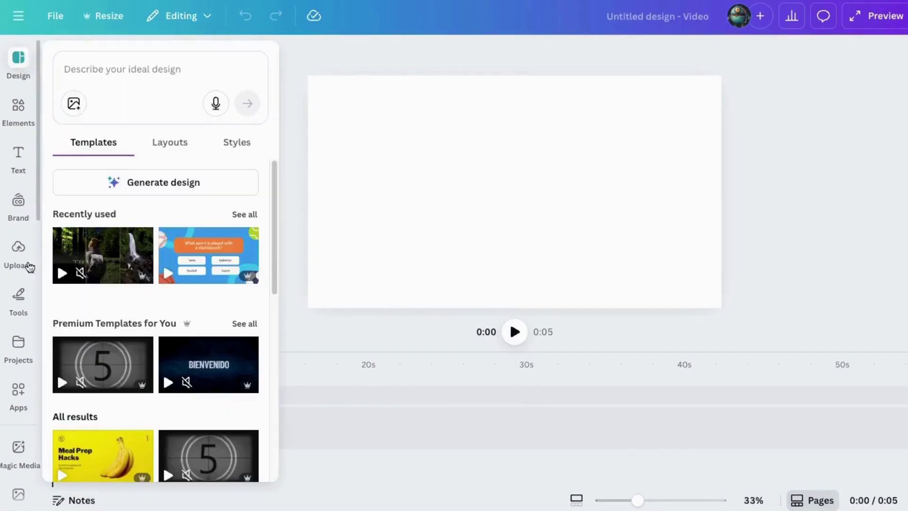
pyautogui.click(18, 392)
pyautogui.scroll(-3, 18, 401)
pyautogui.click(18, 431)
pyautogui.scroll(-5, 17, 428)
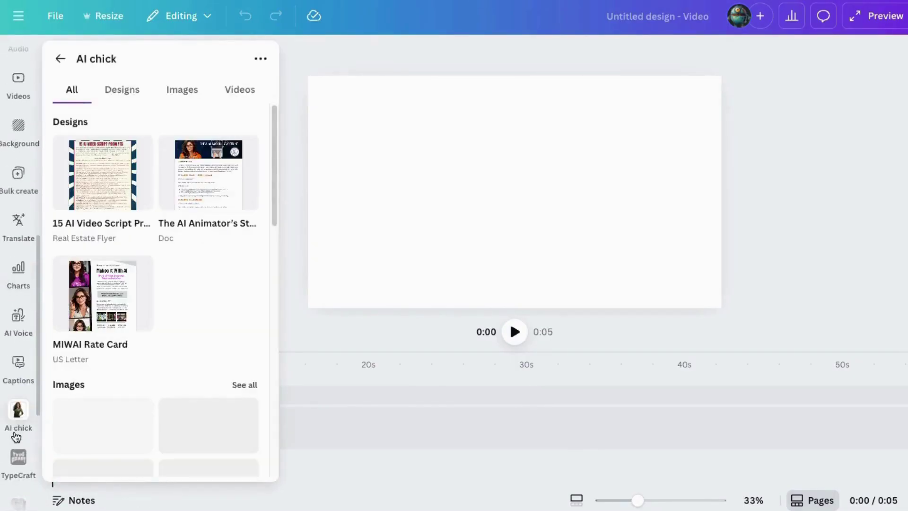
pyautogui.scroll(8, 16, 416)
pyautogui.click(17, 416)
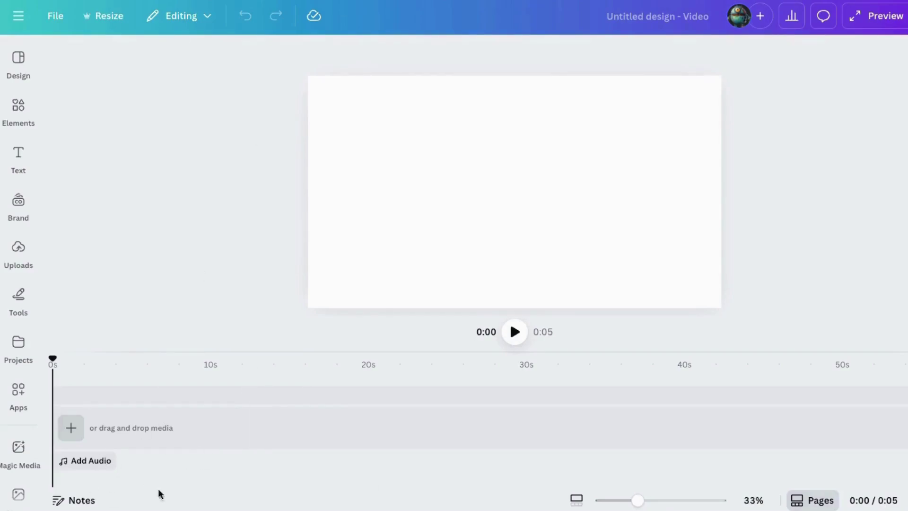
# Add the uploaded audio file SHROOMY 2.wav at the start of the timeline
pyautogui.click(18, 249)
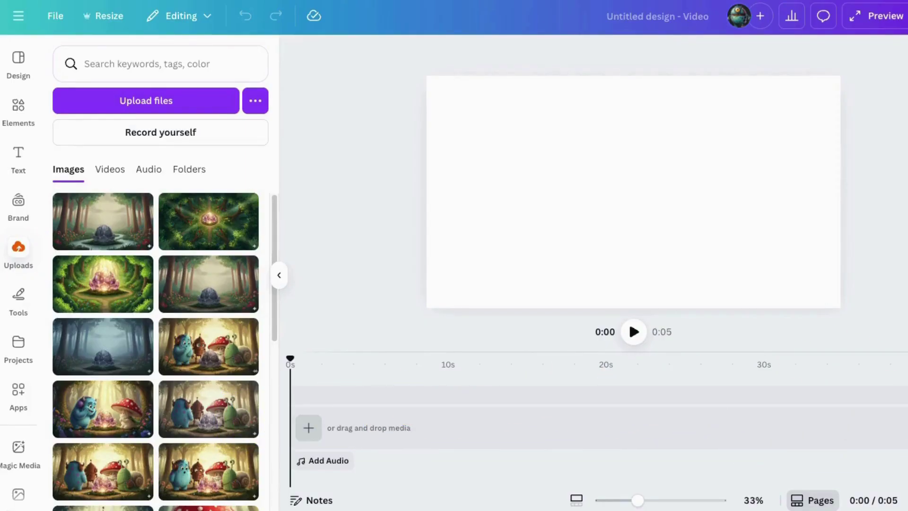
pyautogui.moveTo(172, 219); pyautogui.dragTo(156, 239)
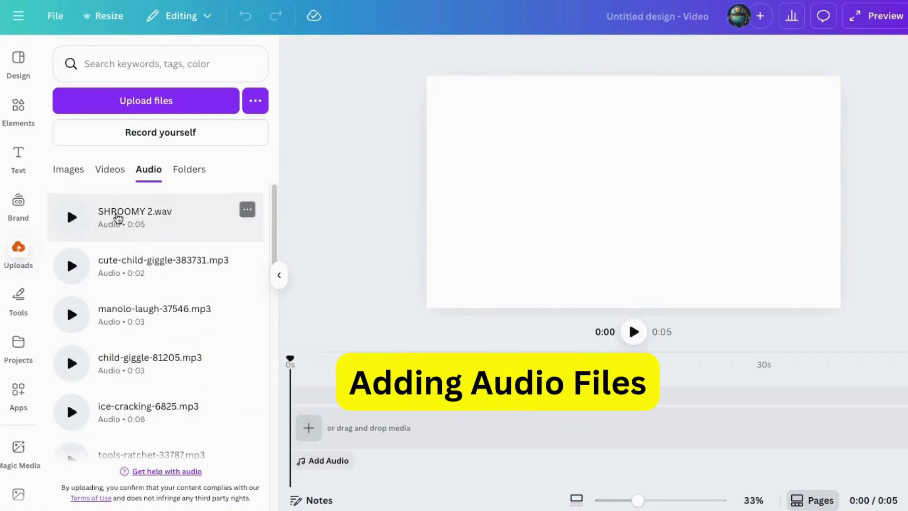
pyautogui.click(120, 215)
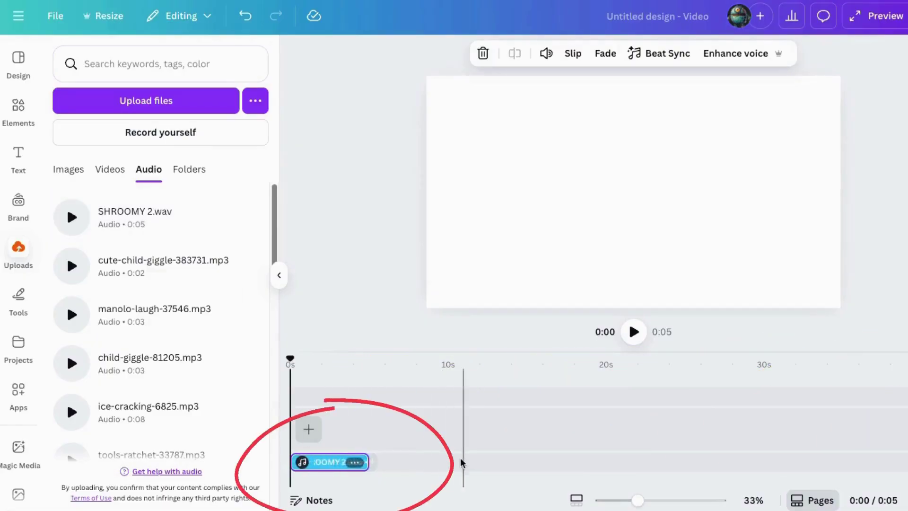
pyautogui.click(245, 16)
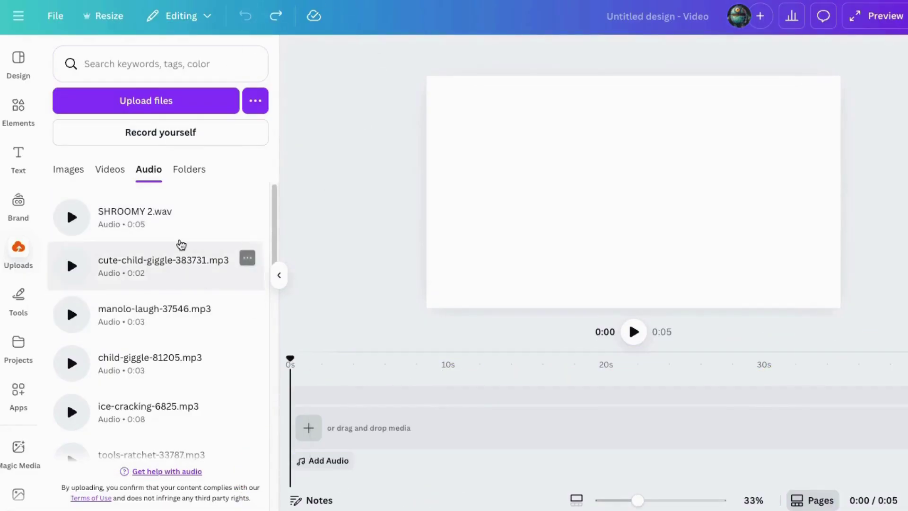
pyautogui.moveTo(177, 222); pyautogui.dragTo(306, 465)
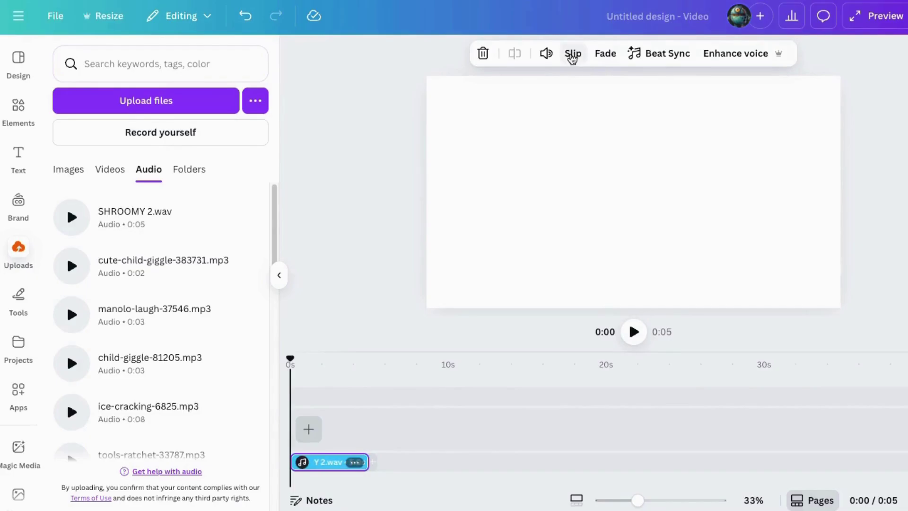
# Review the audio clip's volume, fade-in and fade-out settings, keeping both fades at 0
pyautogui.click(546, 52)
pyautogui.moveTo(518, 98)
pyautogui.mouseDown()
pyautogui.moveTo(480, 99)
pyautogui.moveTo(541, 107)
pyautogui.moveTo(503, 108)
pyautogui.mouseUp()
pyautogui.click(601, 55)
pyautogui.moveTo(525, 165); pyautogui.dragTo(391, 241)
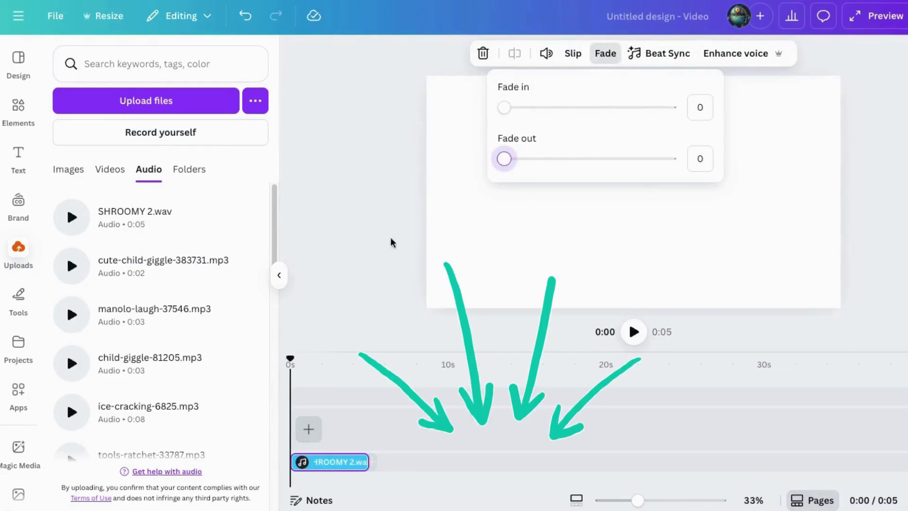
pyautogui.click(391, 241)
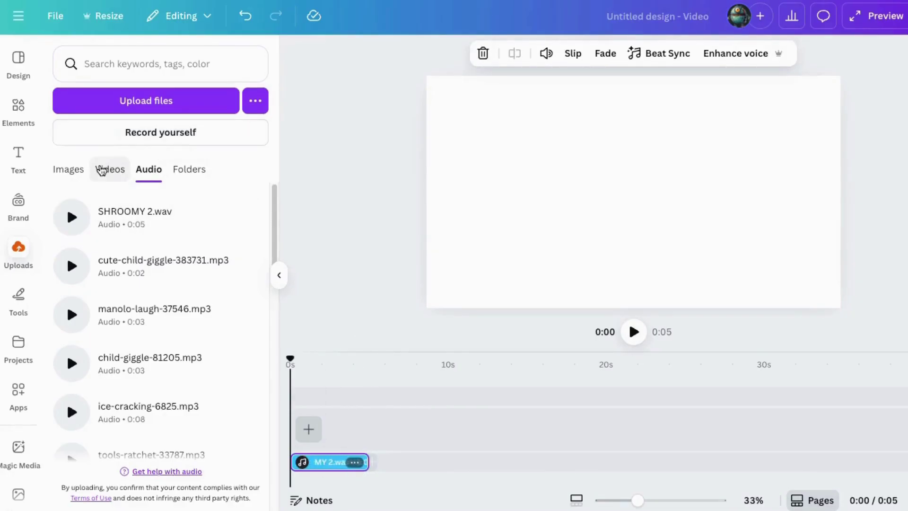
# Add two uploaded images to the timeline: the dark blue forest crystal, followed by the four characters around the grey crystal
pyautogui.click(74, 176)
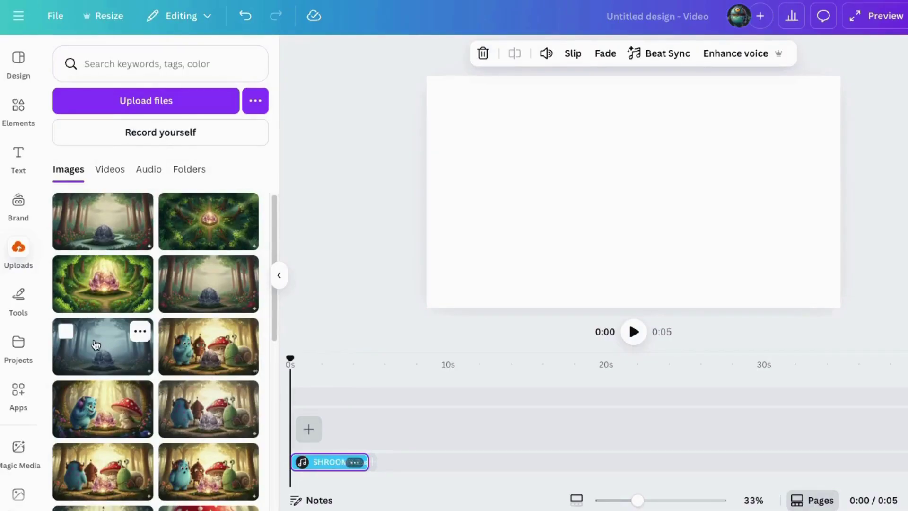
pyautogui.moveTo(100, 348); pyautogui.dragTo(341, 425)
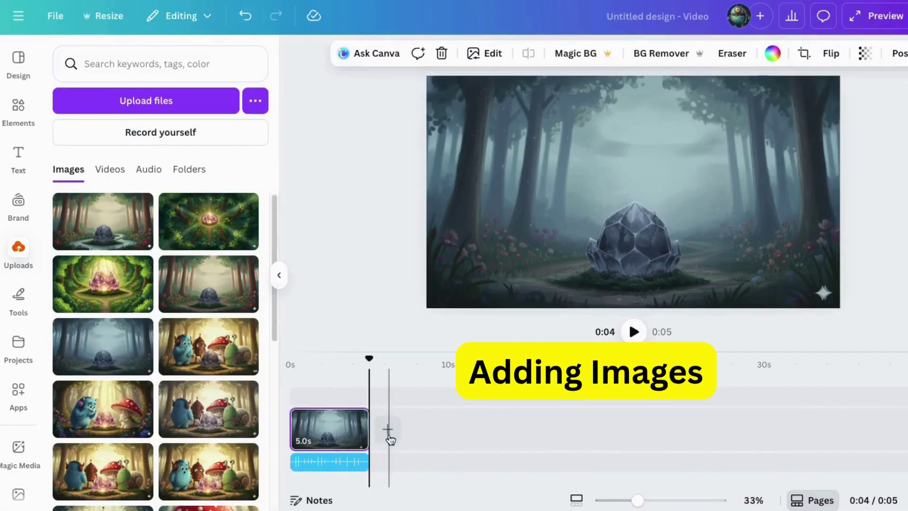
pyautogui.click(217, 402)
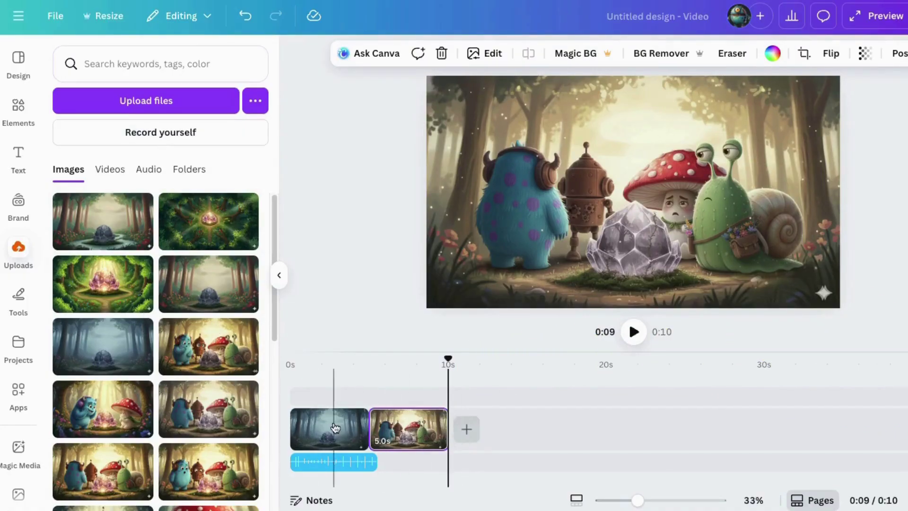
# Search the elements library for "stars" and limit the graphics results to animated ones
pyautogui.moveTo(134, 349)
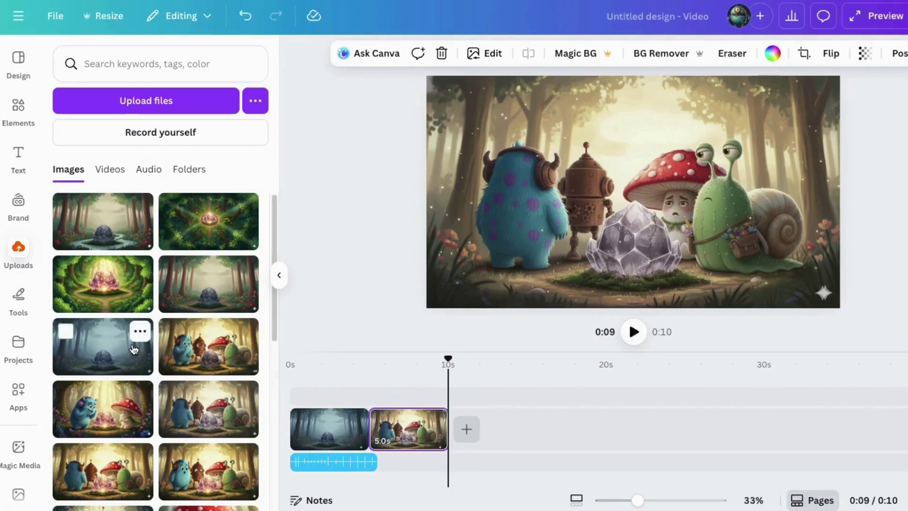
pyautogui.click(18, 104)
pyautogui.click(70, 64)
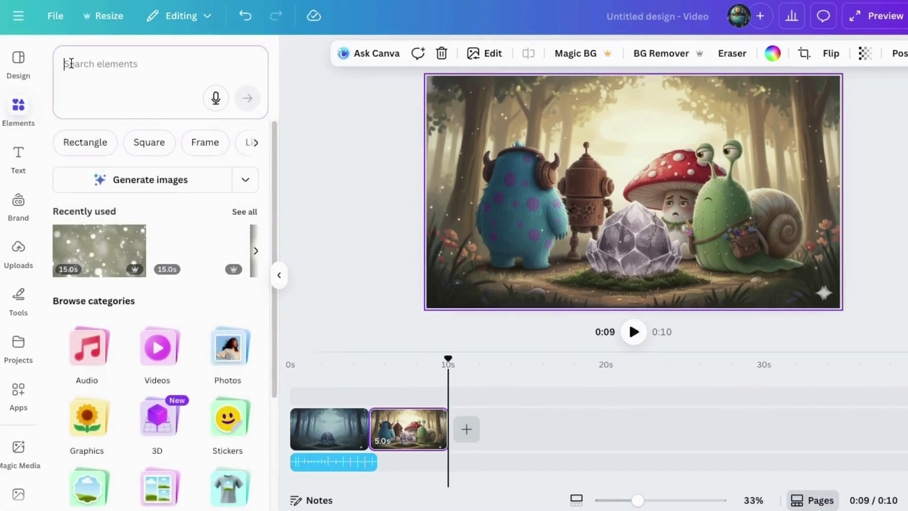
pyautogui.write('stars')
pyautogui.press('Return')
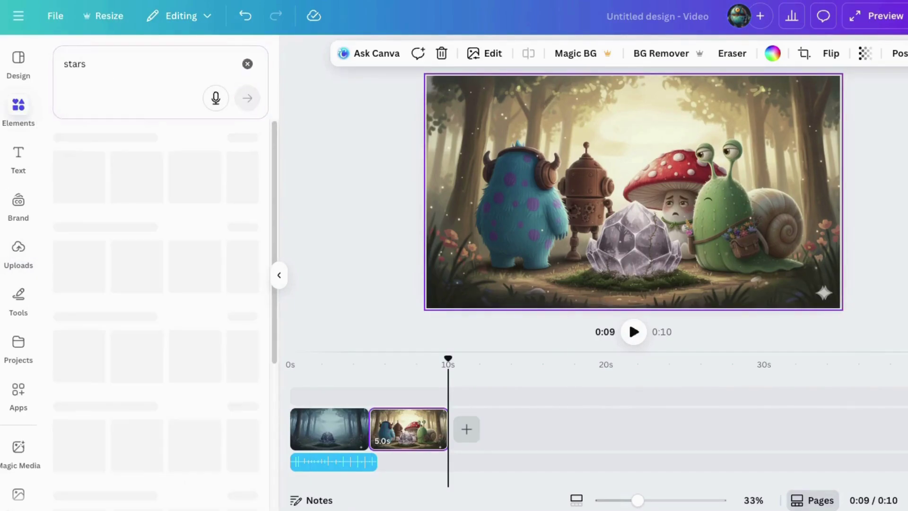
pyautogui.click(252, 293)
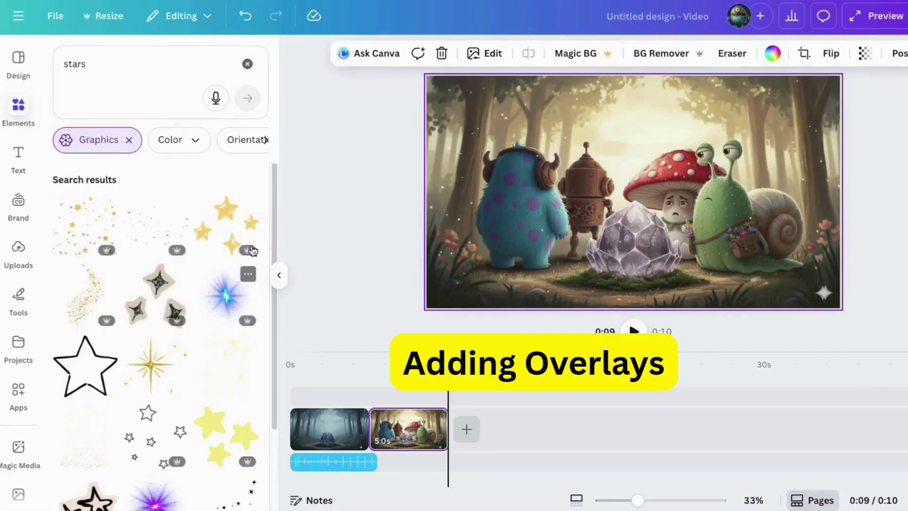
pyautogui.click(260, 140)
pyautogui.click(201, 141)
pyautogui.click(195, 203)
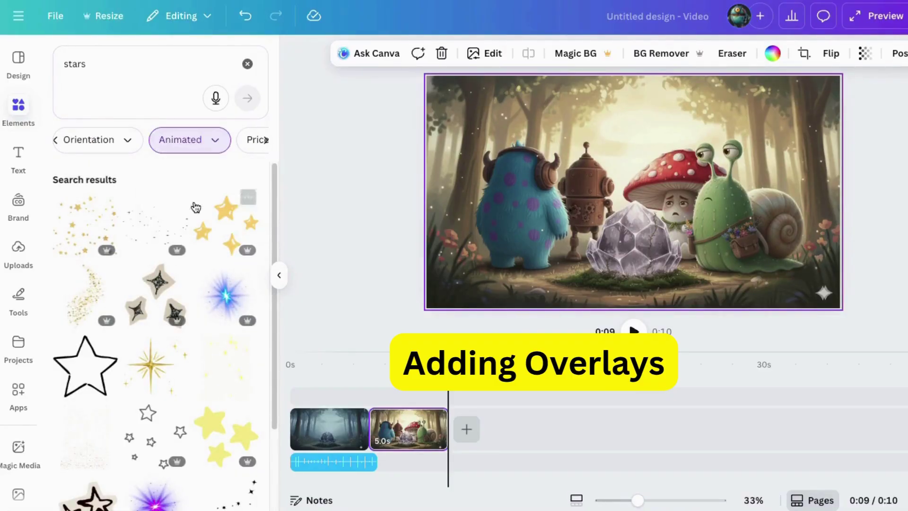
pyautogui.scroll(-2, 175, 340)
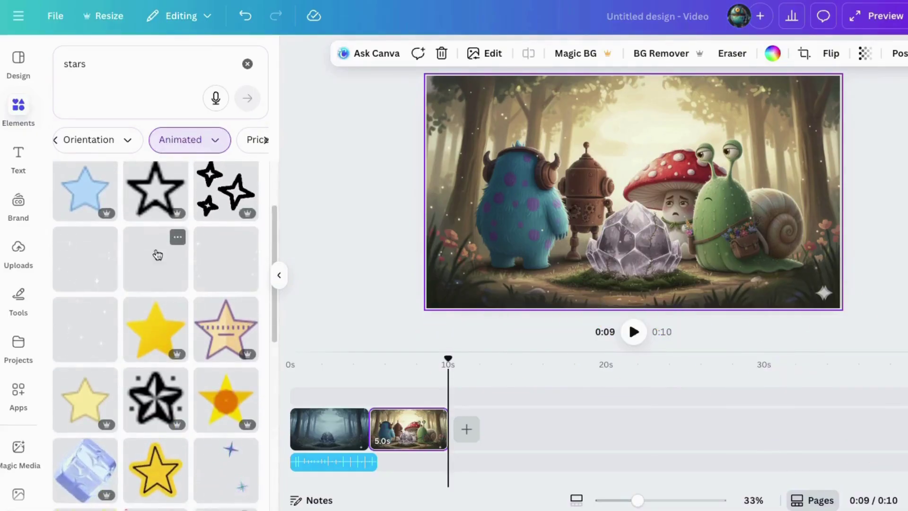
# Insert the animated white sparkling-stars graphic as an overlay and enlarge it to cover the whole frame
pyautogui.click(156, 256)
pyautogui.moveTo(466, 98); pyautogui.dragTo(403, 58)
pyautogui.moveTo(760, 274); pyautogui.dragTo(843, 308)
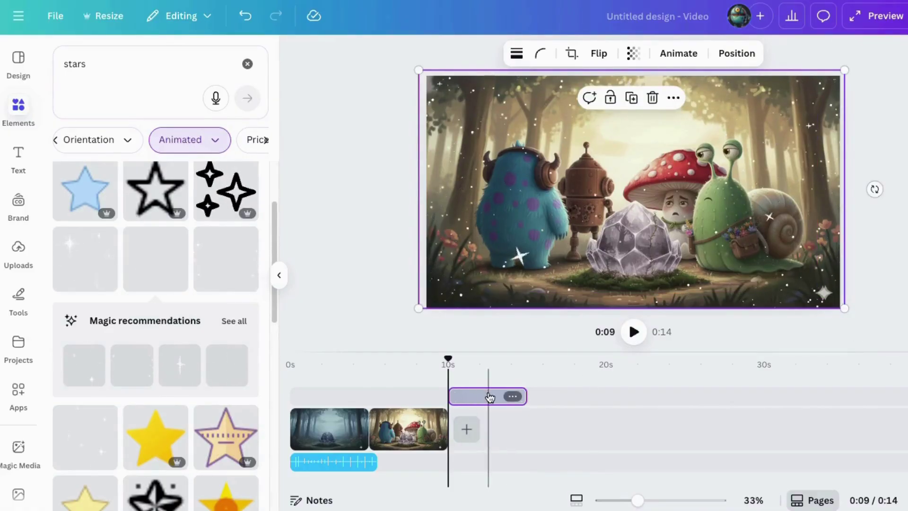
# Stretch the stars overlay across both image clips, from 0 to 10 s, and play the video from the start
pyautogui.moveTo(490, 397); pyautogui.dragTo(440, 401)
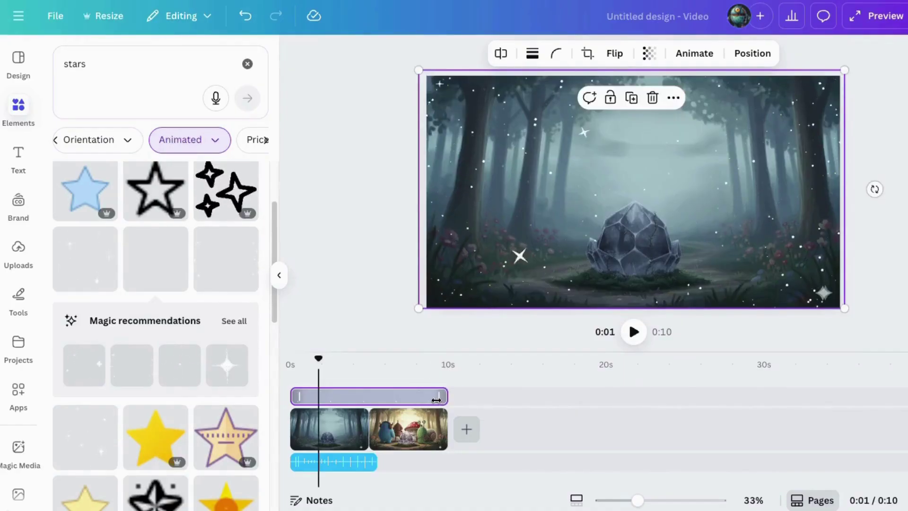
pyautogui.click(290, 360)
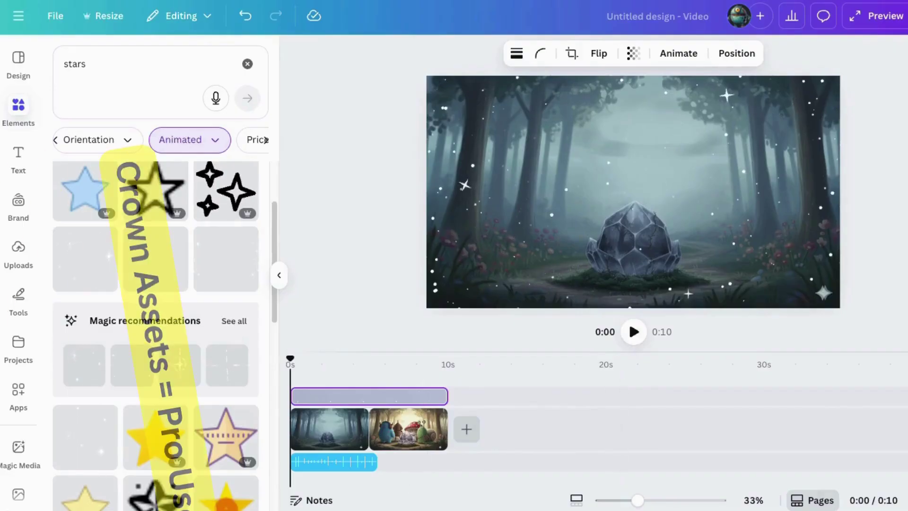
pyautogui.click(632, 330)
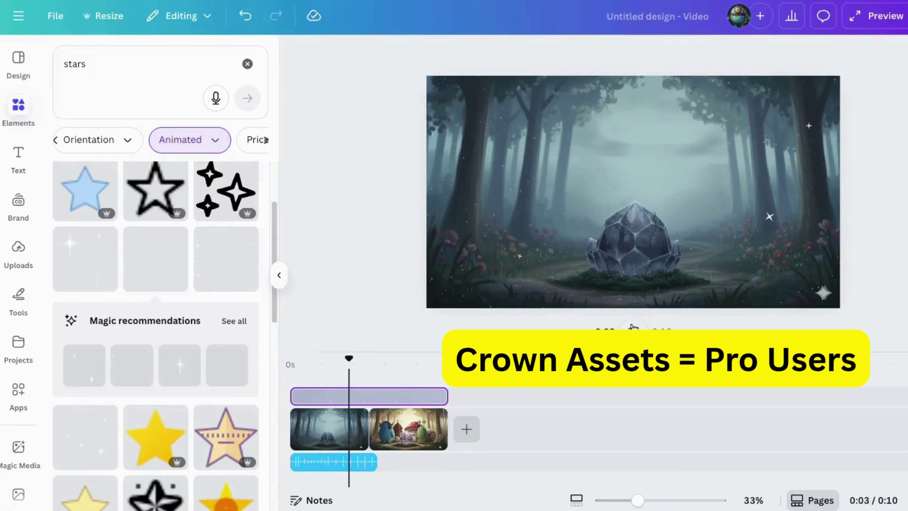
pyautogui.click(634, 331)
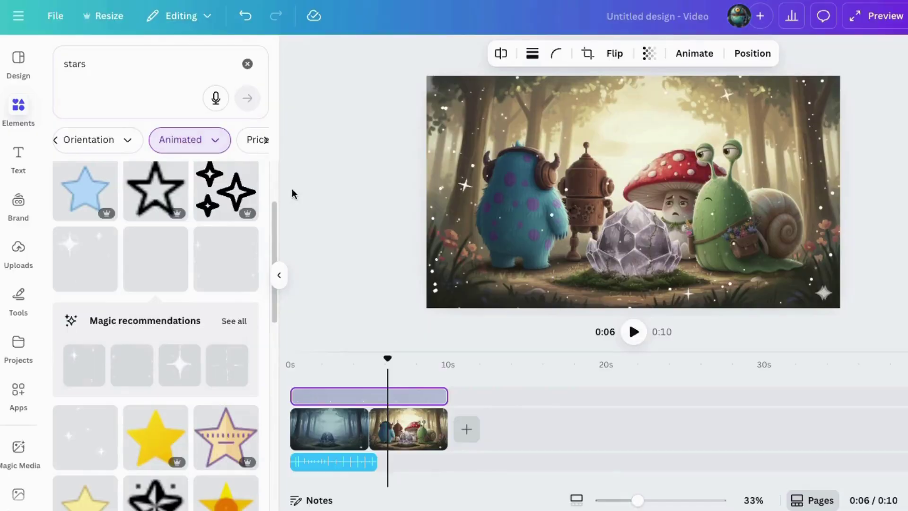
# Look through the animated star results for premium items and clear the search
pyautogui.scroll(-1, 165, 390)
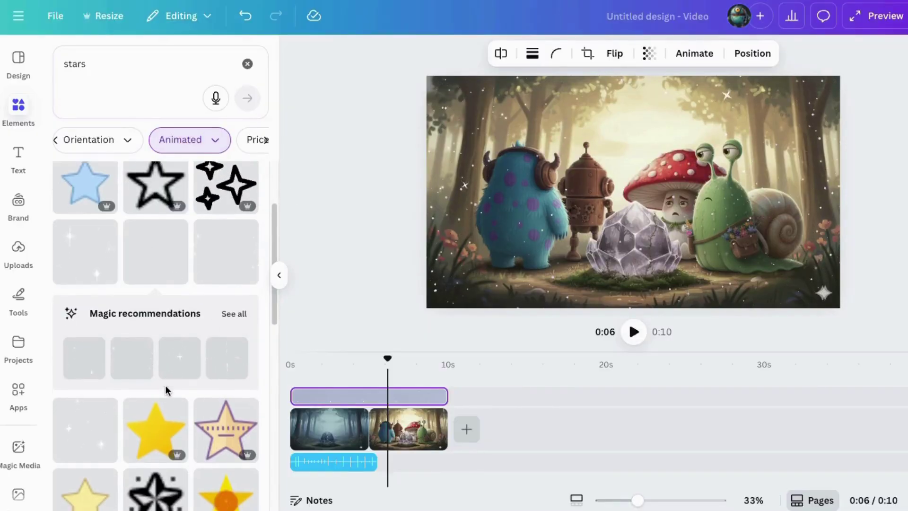
pyautogui.scroll(-1, 242, 415)
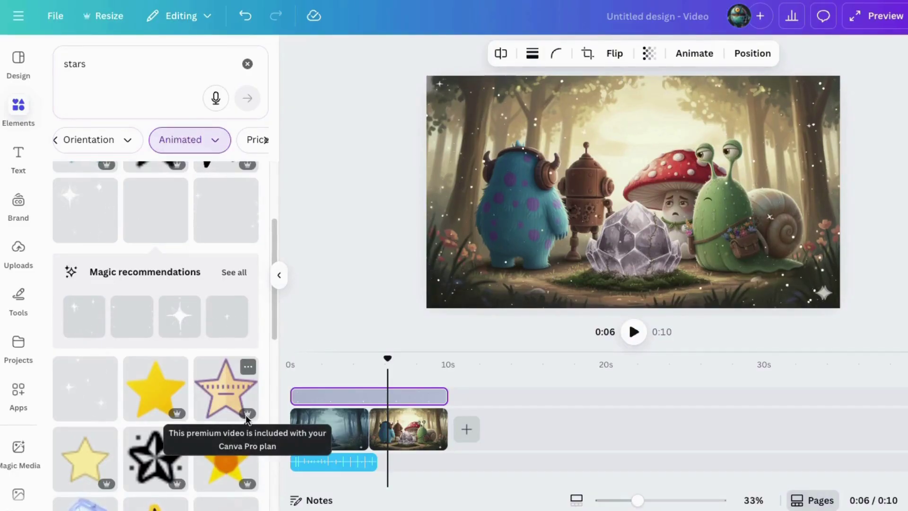
pyautogui.click(247, 64)
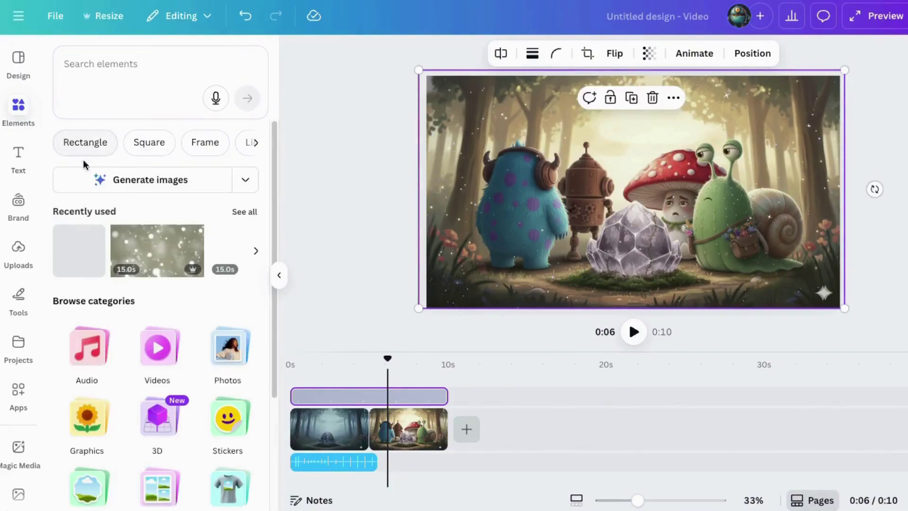
# Add the uploaded bronze robot image to the timeline as the first clip, ahead of the dark forest crystal image
pyautogui.click(19, 249)
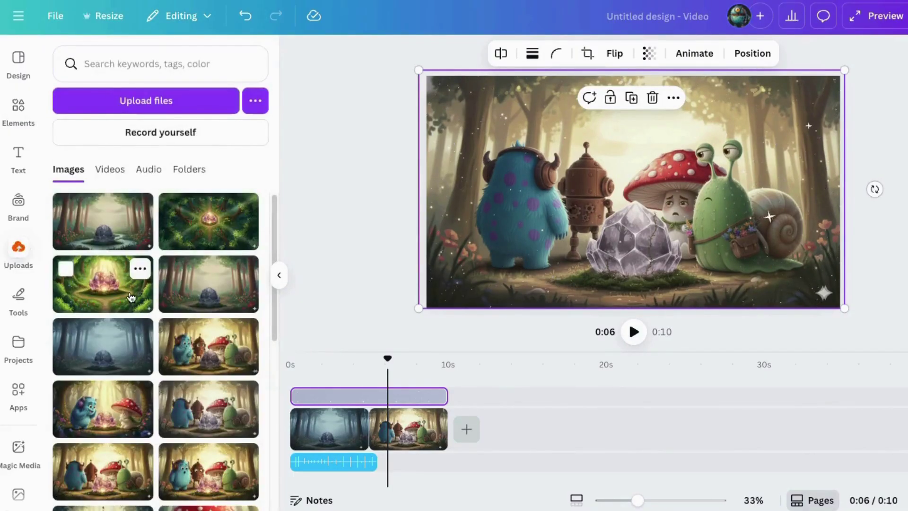
pyautogui.scroll(-3, 131, 297)
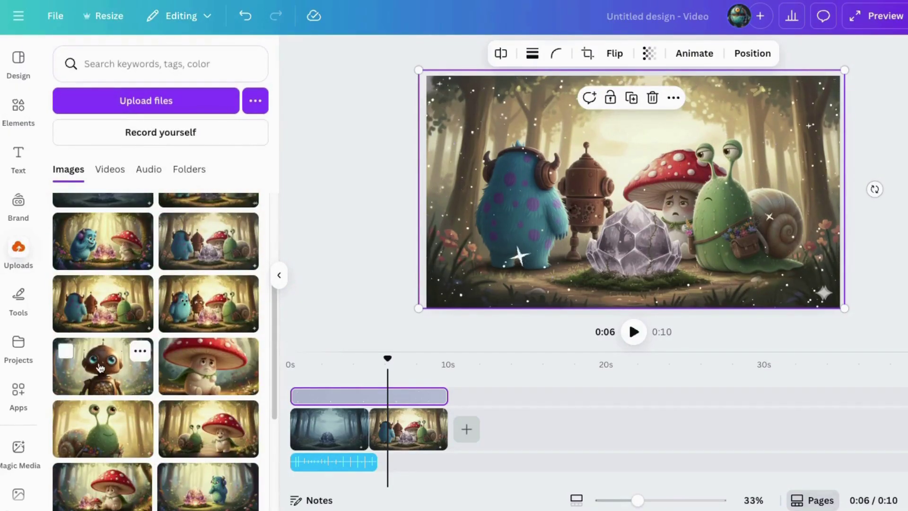
pyautogui.moveTo(99, 369); pyautogui.dragTo(486, 428)
pyautogui.moveTo(345, 407); pyautogui.dragTo(408, 428)
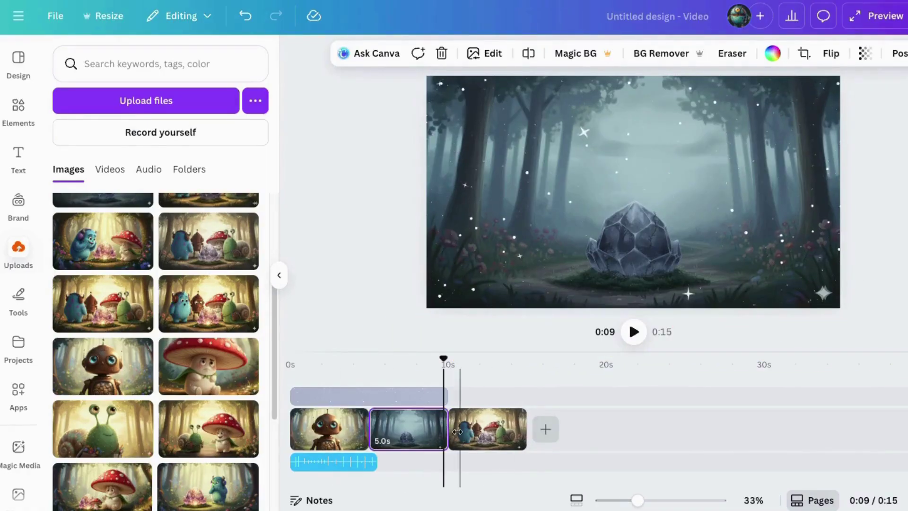
# Adjust the duration of the group image clip, extending it so it ends at about 16 s
pyautogui.moveTo(517, 429); pyautogui.dragTo(770, 429)
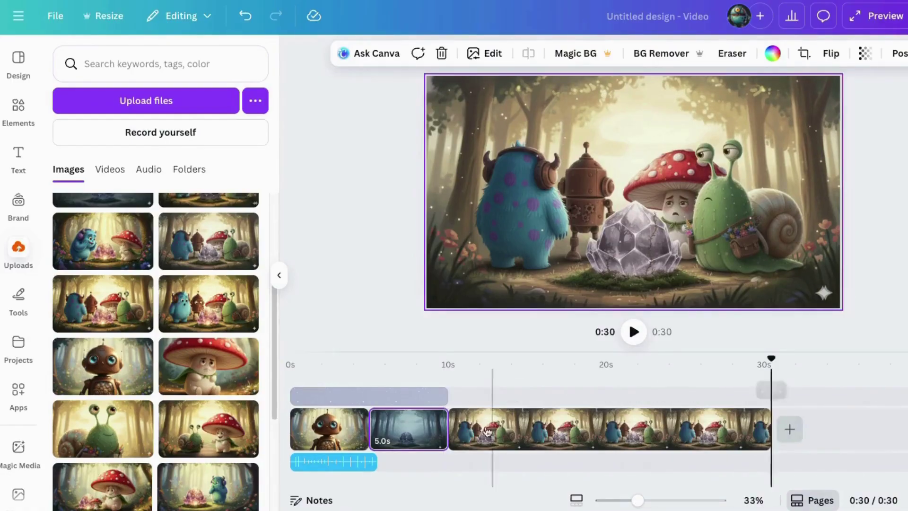
pyautogui.moveTo(447, 427); pyautogui.dragTo(550, 429)
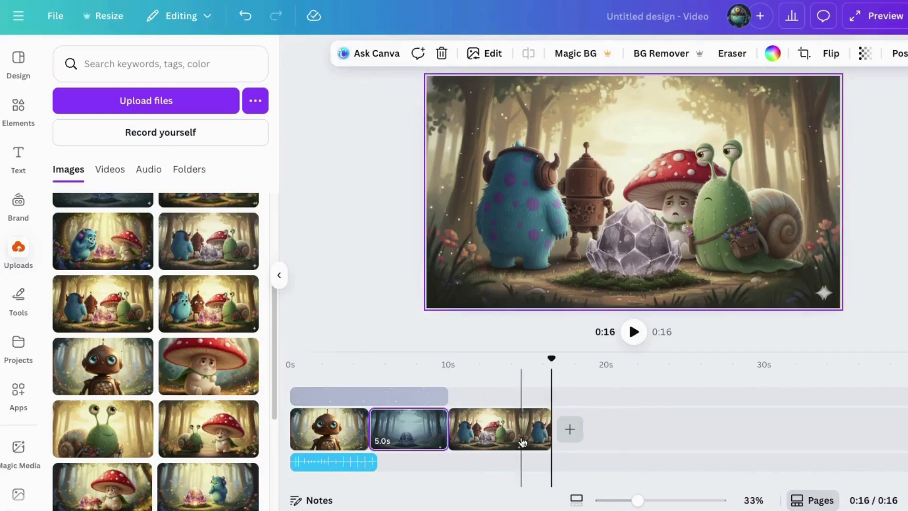
# Move the audio clip to start at about 3 s and stretch the stars overlay to about 17 s
pyautogui.moveTo(343, 470); pyautogui.dragTo(372, 461)
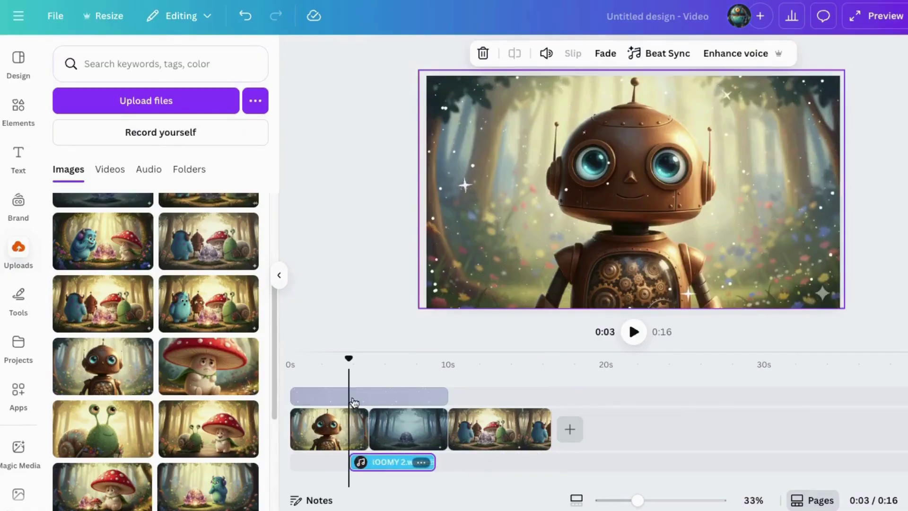
pyautogui.moveTo(440, 396); pyautogui.dragTo(559, 397)
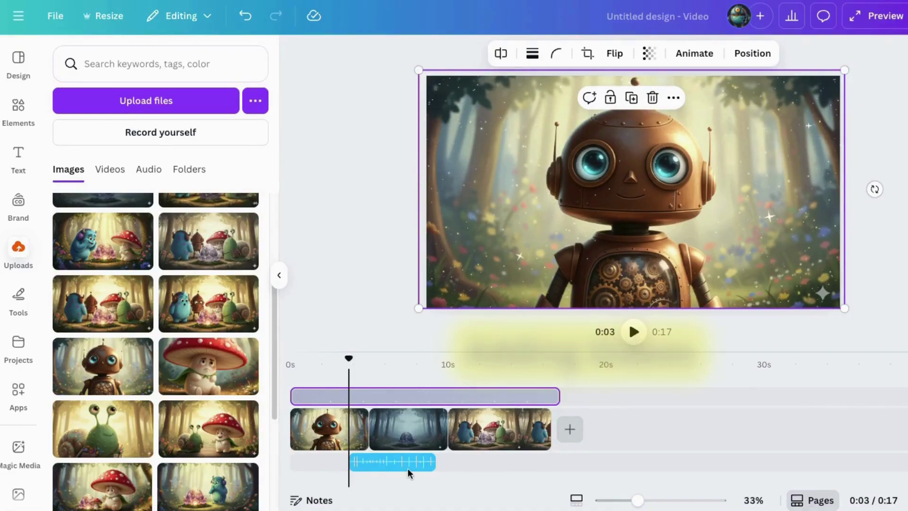
# Append the 5-second uploaded video of the sitting green monster after the group image and try to lengthen it
pyautogui.click(110, 171)
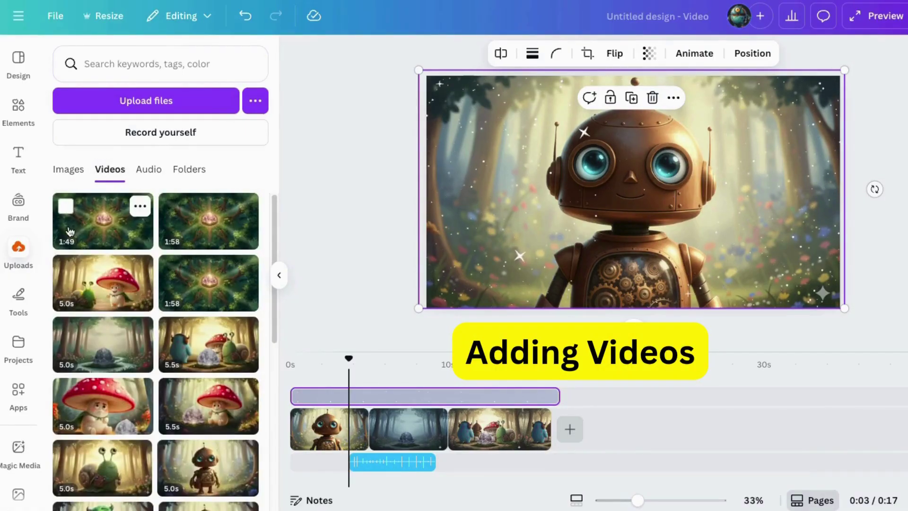
pyautogui.scroll(-3, 118, 369)
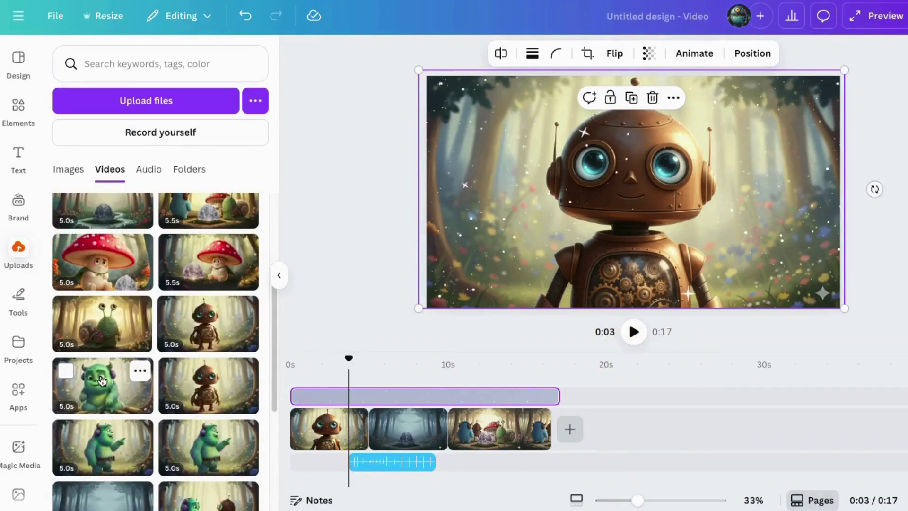
pyautogui.moveTo(101, 381); pyautogui.dragTo(551, 422)
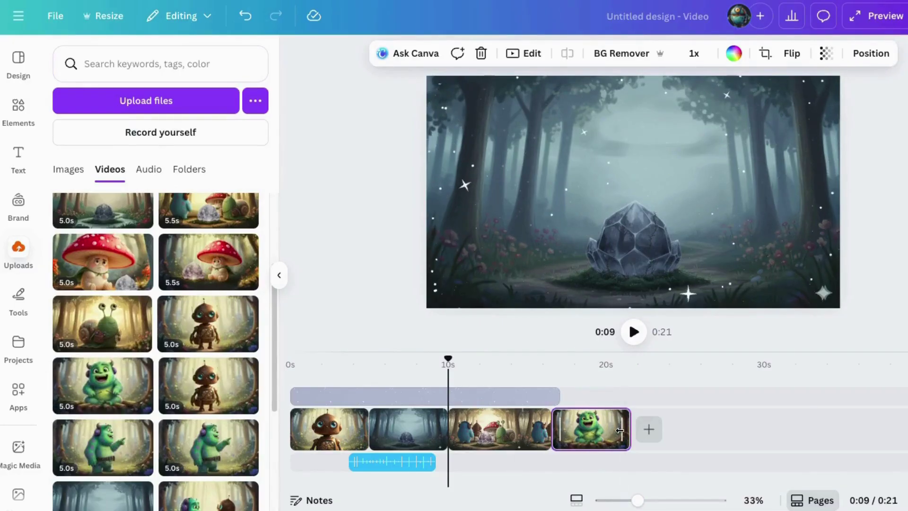
pyautogui.moveTo(622, 432)
pyautogui.mouseDown()
pyautogui.moveTo(591, 432)
pyautogui.moveTo(629, 432)
pyautogui.mouseUp()
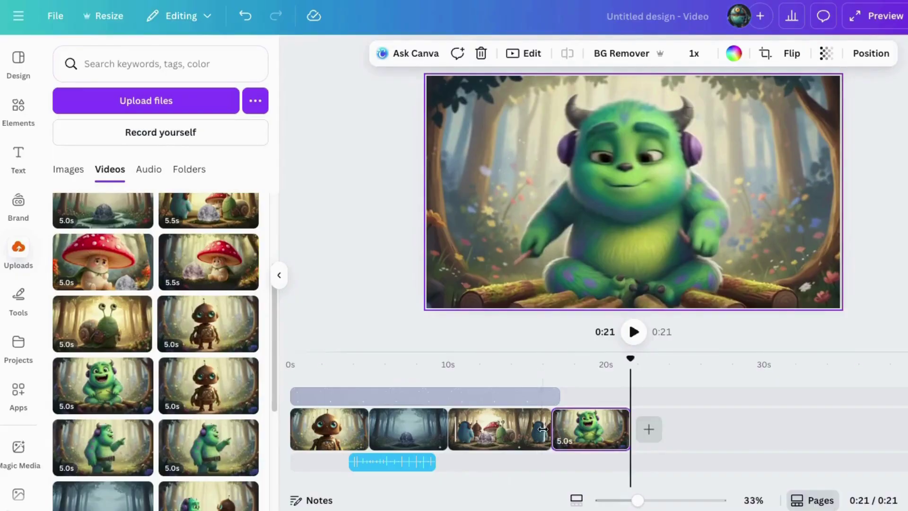
# Extend the group image clip to about 17 s and try to stretch the green monster video beyond 5 seconds
pyautogui.moveTo(550, 432)
pyautogui.mouseDown()
pyautogui.moveTo(860, 437)
pyautogui.moveTo(556, 437)
pyautogui.mouseUp()
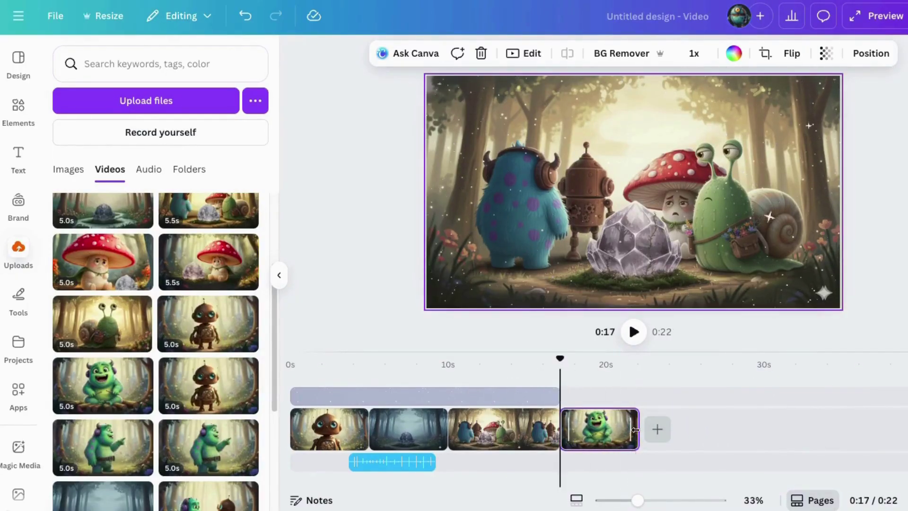
pyautogui.moveTo(634, 429); pyautogui.dragTo(839, 430)
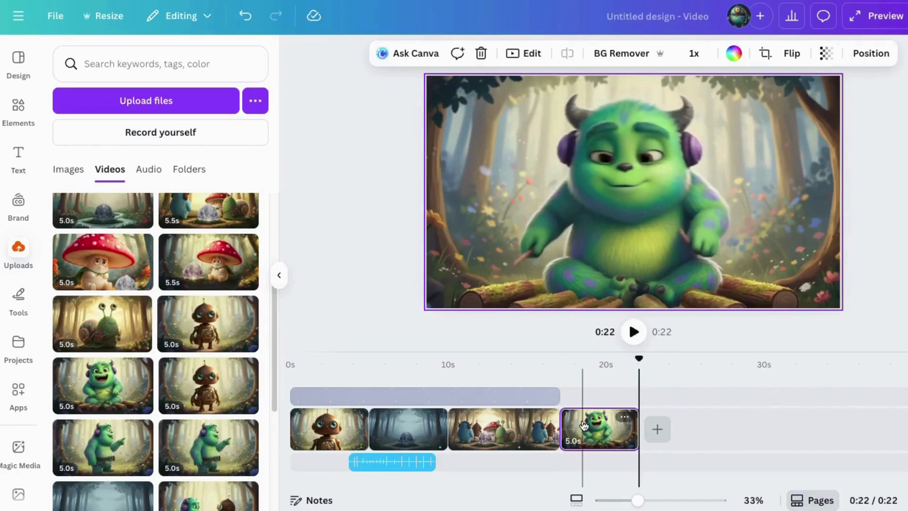
# Reorder the clips as dark forest crystal, robot, green monster and group image, and extend the stars overlay to 22 s
pyautogui.moveTo(586, 430); pyautogui.dragTo(326, 428)
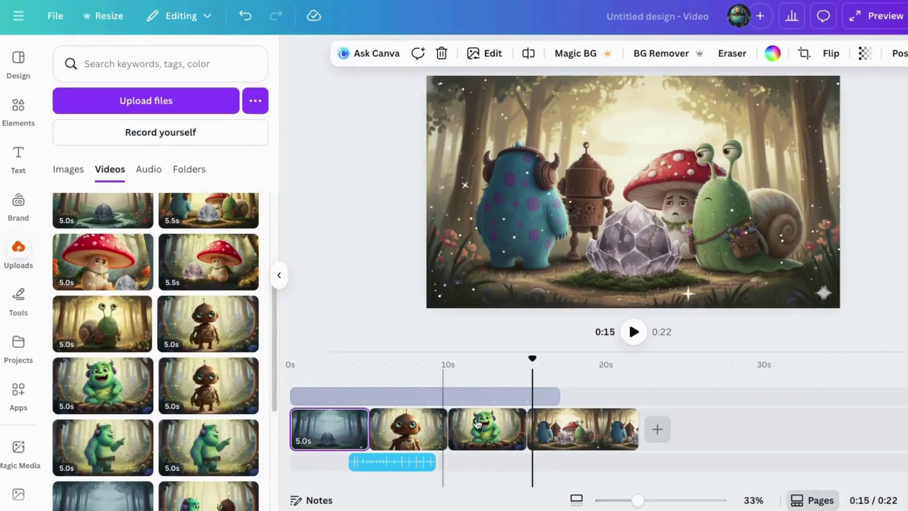
pyautogui.click(548, 398)
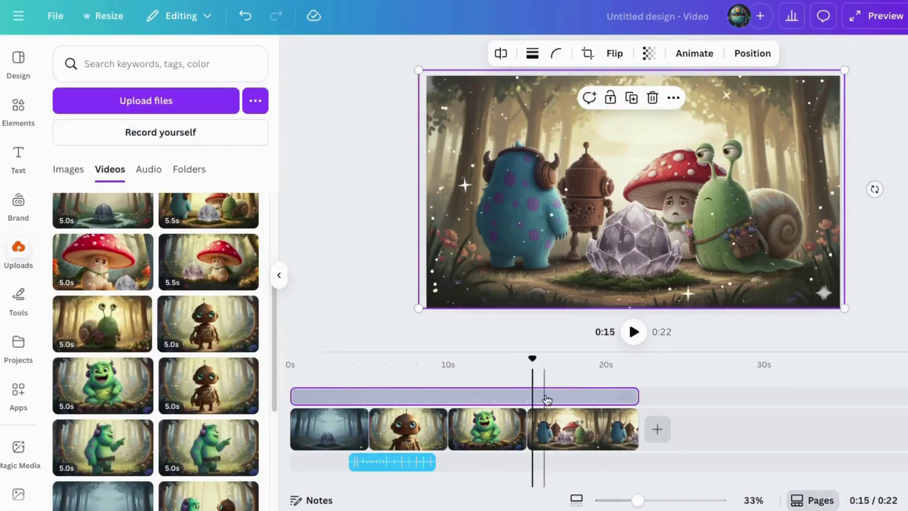
pyautogui.moveTo(534, 356); pyautogui.dragTo(592, 370)
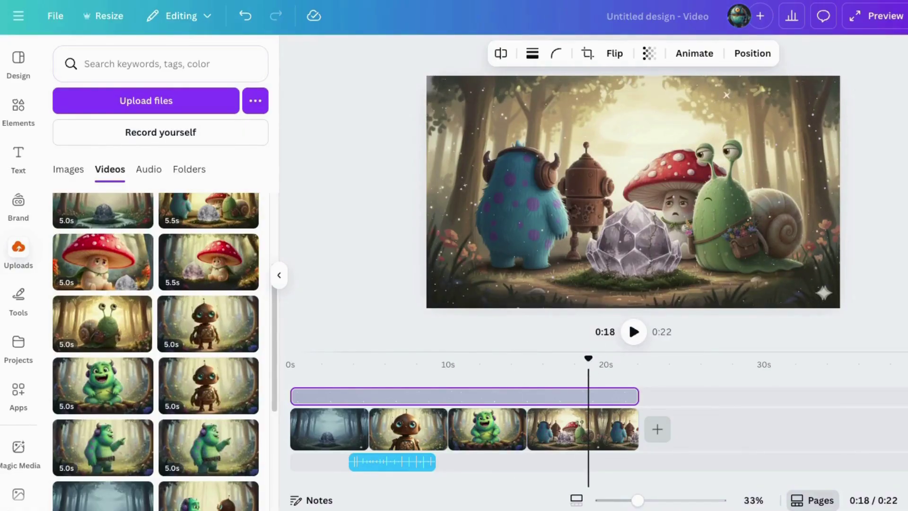
# Append the 10-second uploaded glowing crystal video to the timeline and stretch the stars overlay to 32 s
pyautogui.scroll(-5, 195, 373)
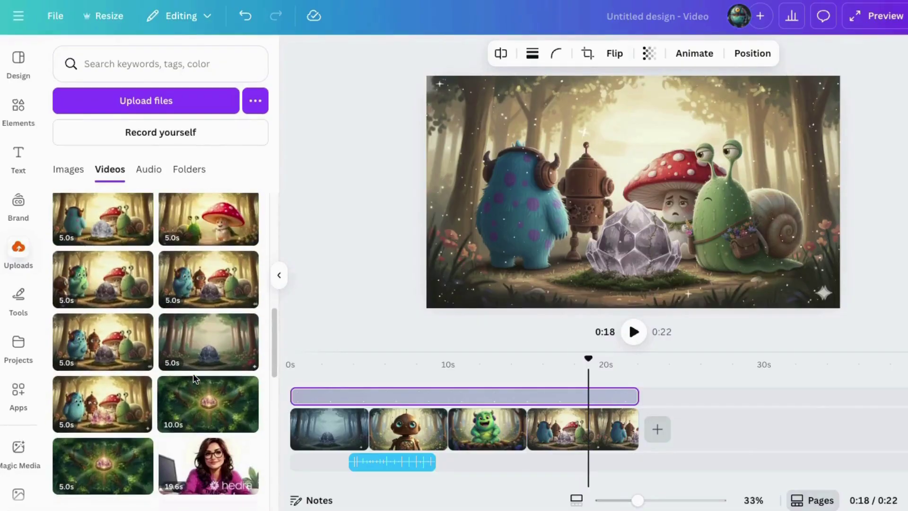
pyautogui.click(200, 404)
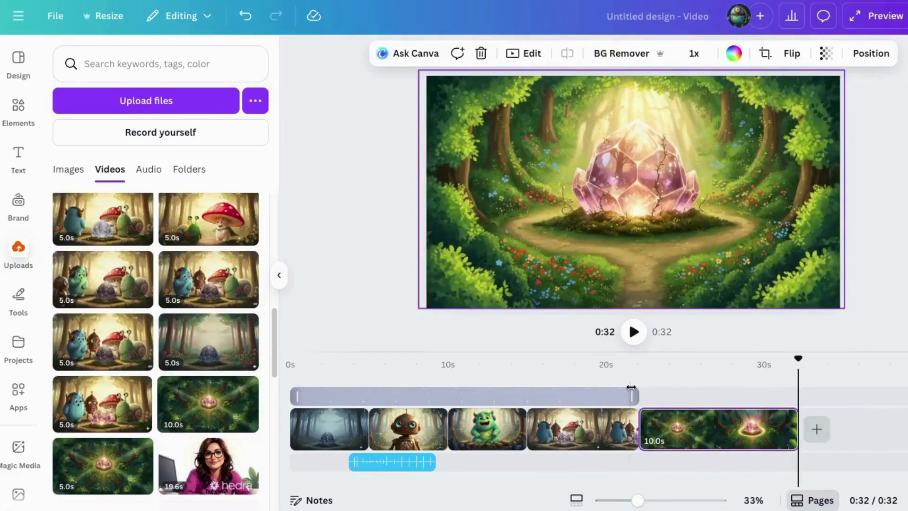
pyautogui.moveTo(638, 396); pyautogui.dragTo(786, 396)
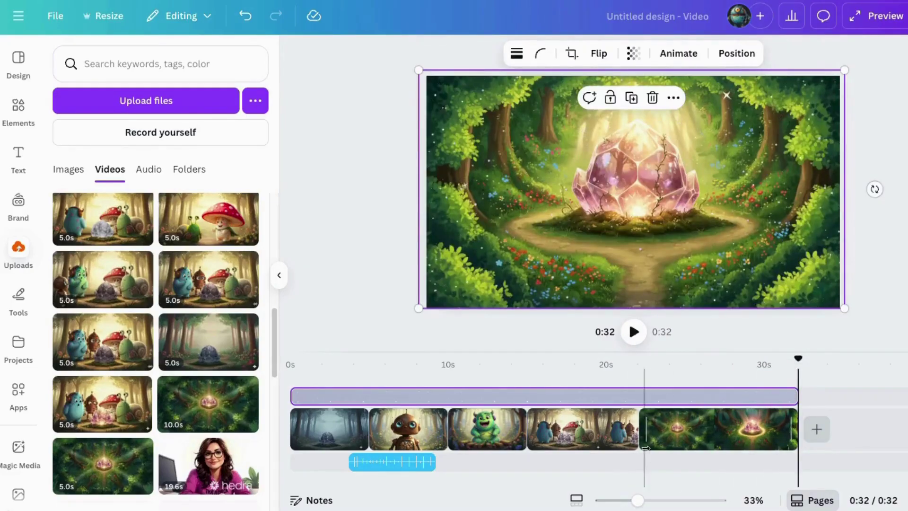
# Split the glowing crystal video at about 25 s on the timeline
pyautogui.click(701, 431)
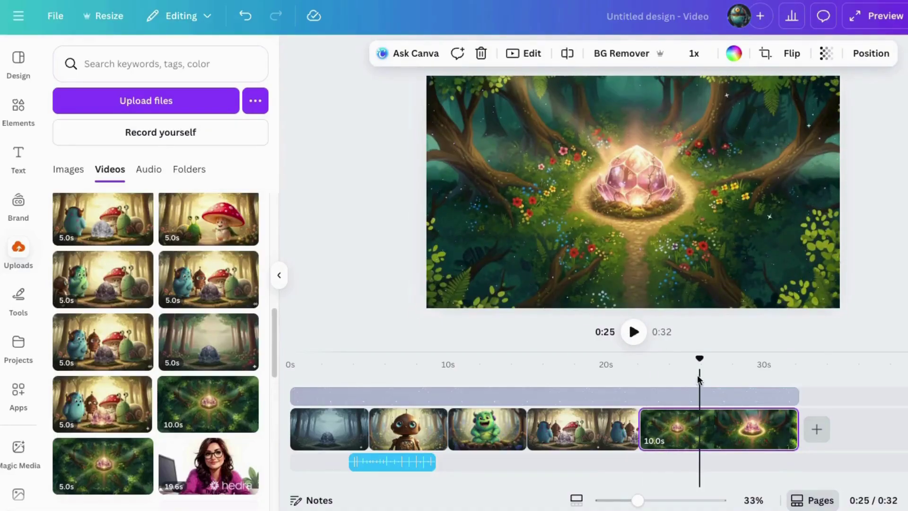
pyautogui.moveTo(698, 361); pyautogui.dragTo(681, 392)
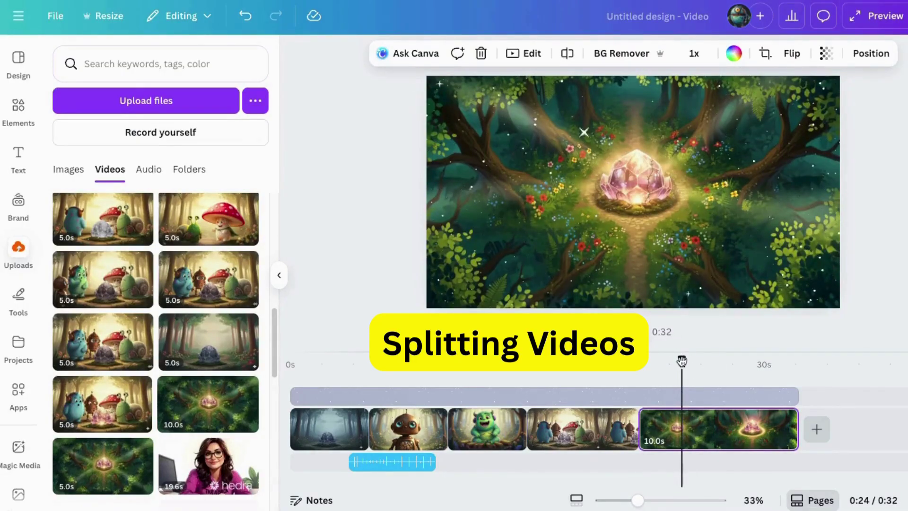
pyautogui.moveTo(681, 361)
pyautogui.mouseDown()
pyautogui.moveTo(628, 362)
pyautogui.moveTo(686, 375)
pyautogui.mouseUp()
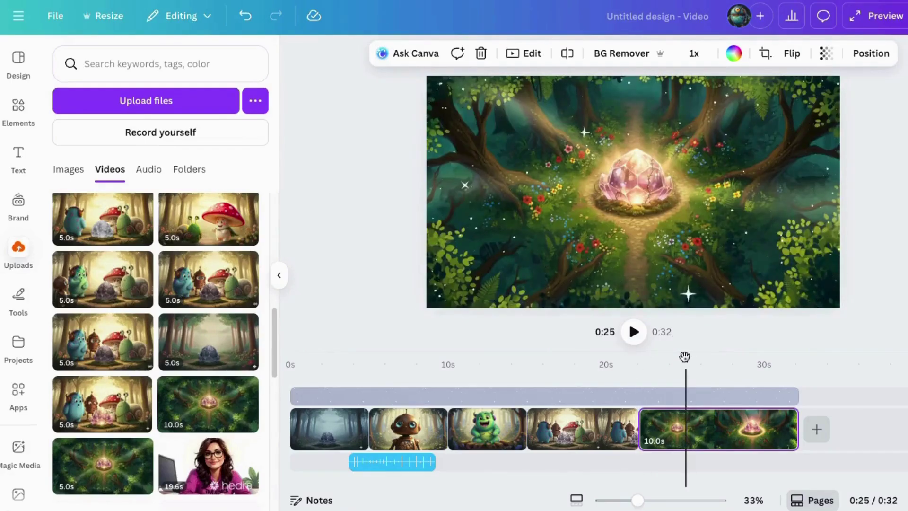
pyautogui.rightClick(687, 434)
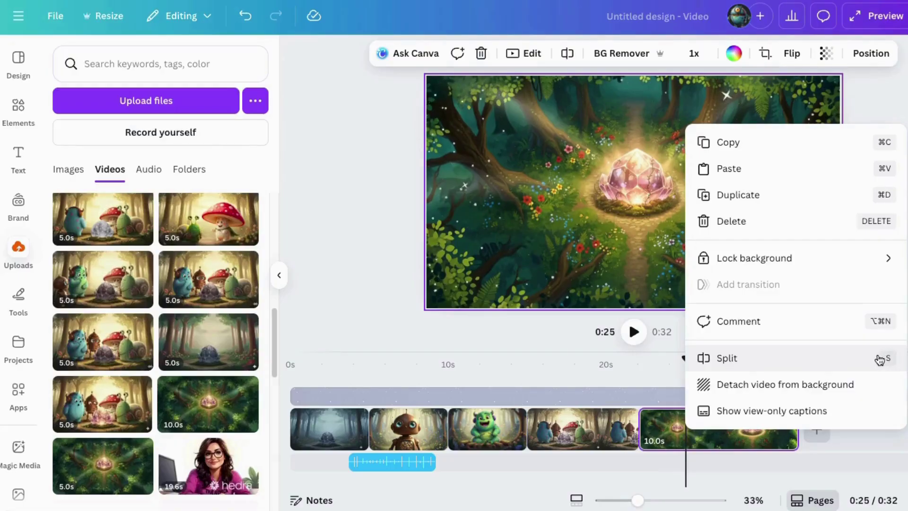
pyautogui.click(757, 364)
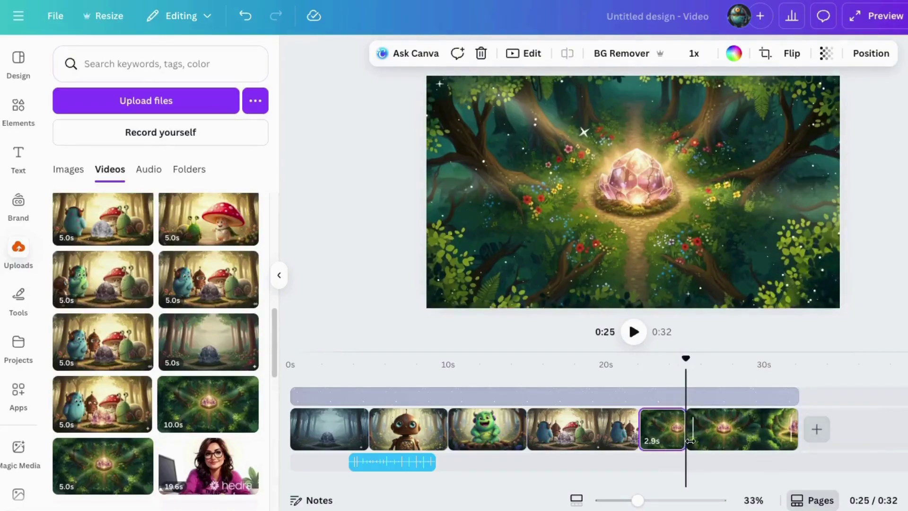
# Delete the first piece of the split crystal video, and undo both the deletion and the split
pyautogui.click(660, 428)
pyautogui.hotkey('ctrl', 'z')
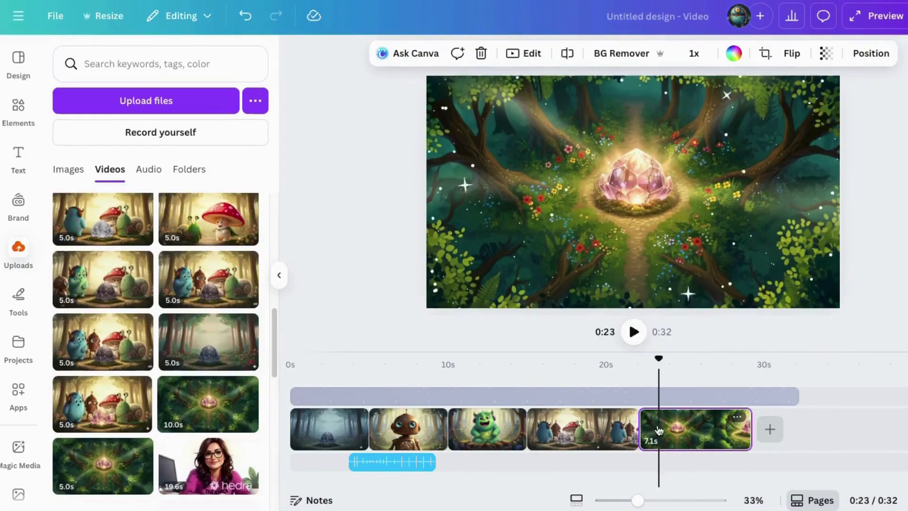
pyautogui.click(245, 15)
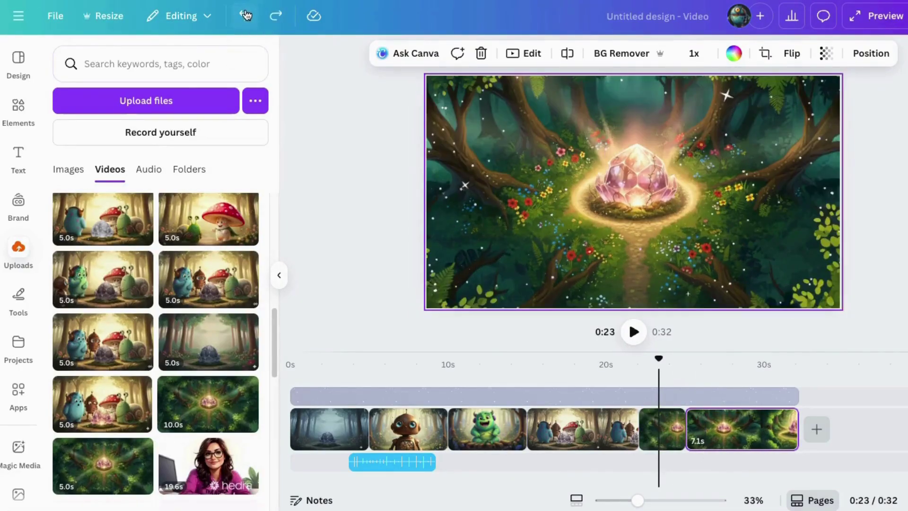
pyautogui.click(245, 15)
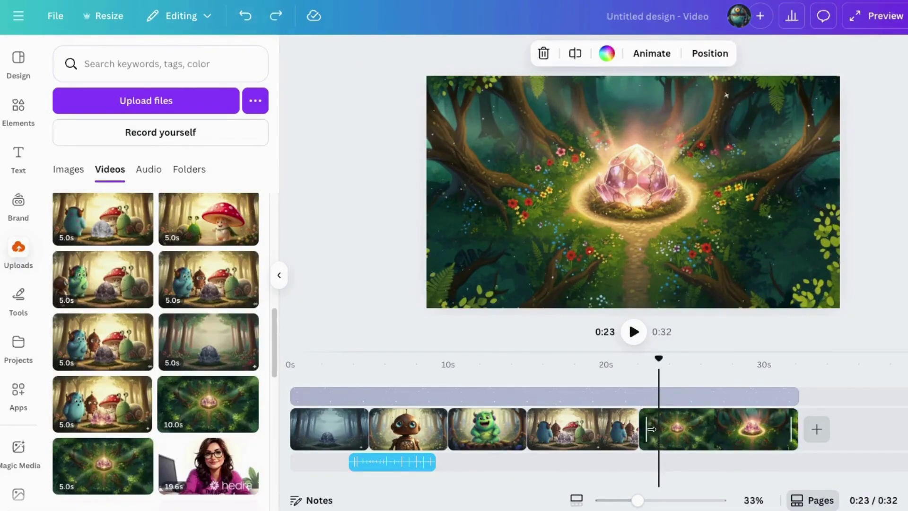
# Trim the beginning of the glowing crystal video to leave 6.2 s, and play it from about 22 s
pyautogui.moveTo(651, 428); pyautogui.dragTo(709, 427)
pyautogui.click(610, 364)
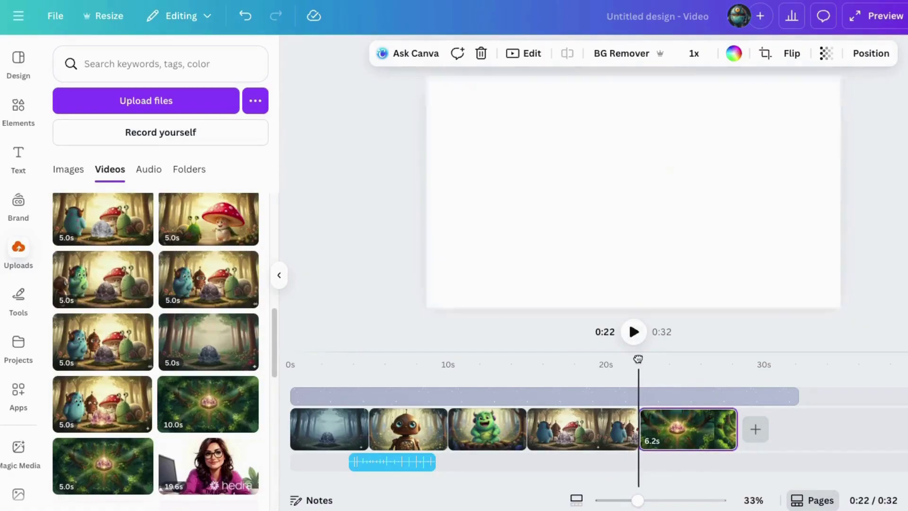
pyautogui.click(632, 332)
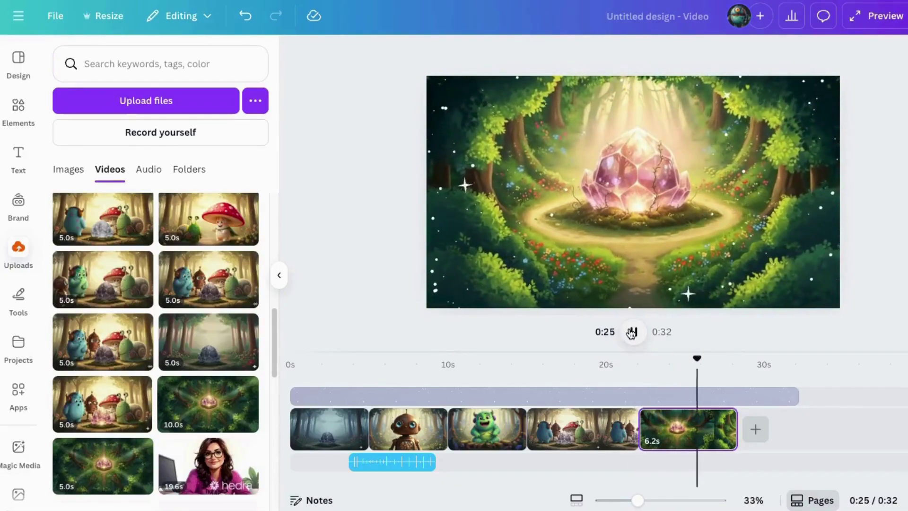
pyautogui.click(633, 331)
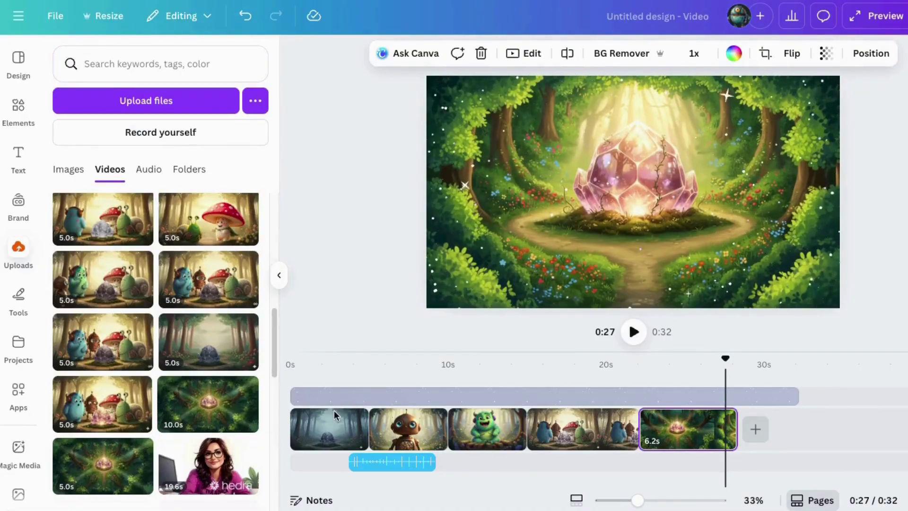
# Overlay the uploaded pointing green monster video above the crystal clip from about 22 s, and play the timeline from about 17 s
pyautogui.scroll(5, 209, 407)
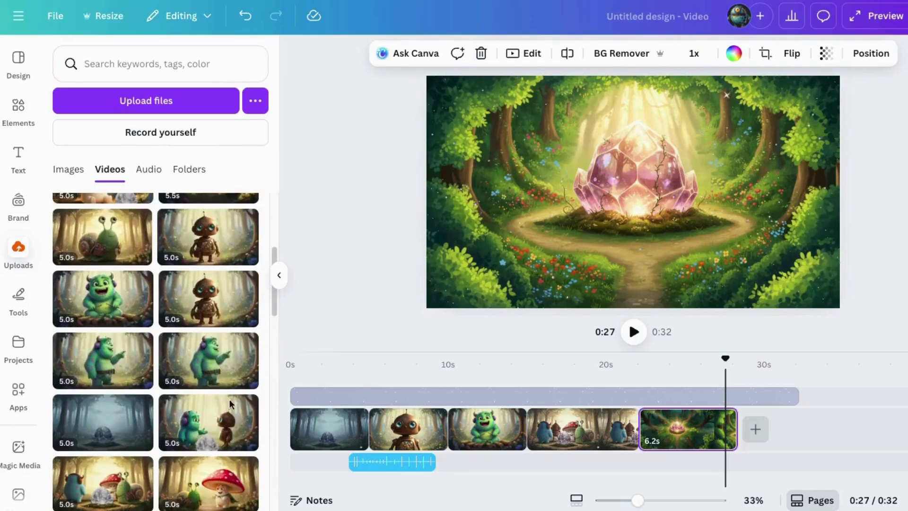
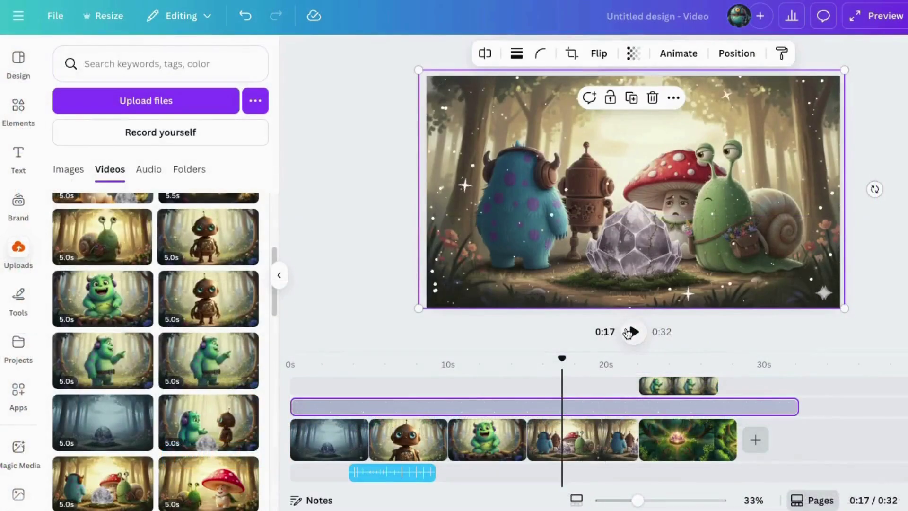
pyautogui.click(632, 331)
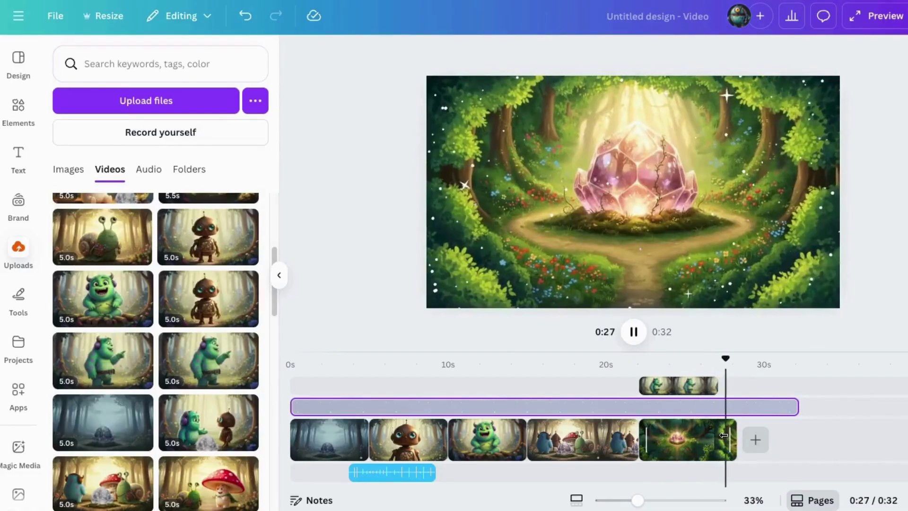
pyautogui.click(633, 331)
# Shrink the pointing green monster overlay to about 40% of the frame width and place it in the frame's lower-left area
pyautogui.click(706, 395)
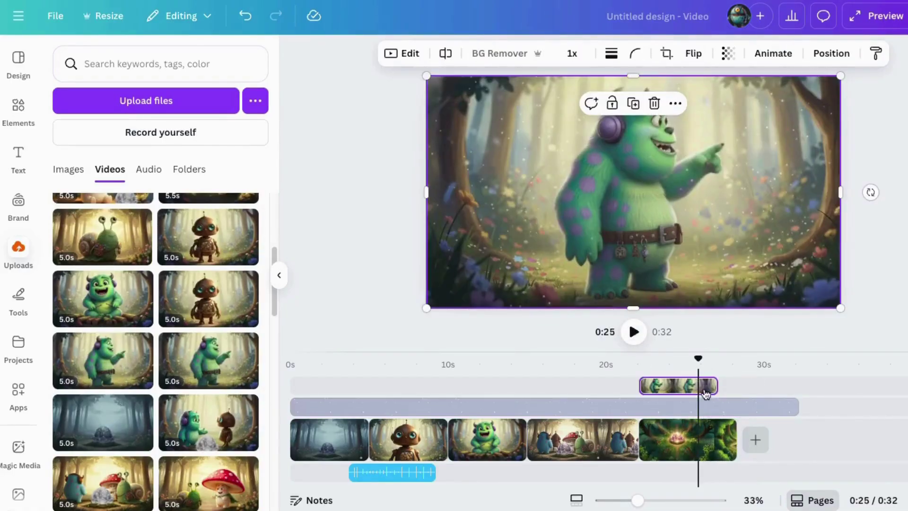
pyautogui.moveTo(427, 308); pyautogui.dragTo(669, 170)
pyautogui.moveTo(710, 126); pyautogui.dragTo(497, 247)
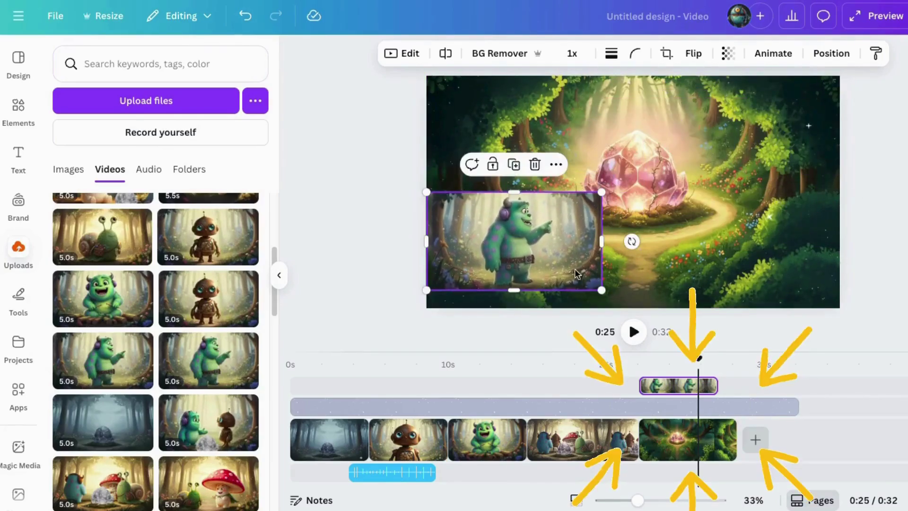
# Crop both sides of the pointing green monster overlay to a near-square shape and place it just inside the frame's lower-left corner
pyautogui.moveTo(602, 240); pyautogui.dragTo(563, 241)
pyautogui.moveTo(426, 241); pyautogui.dragTo(460, 241)
pyautogui.moveTo(527, 242); pyautogui.dragTo(509, 242)
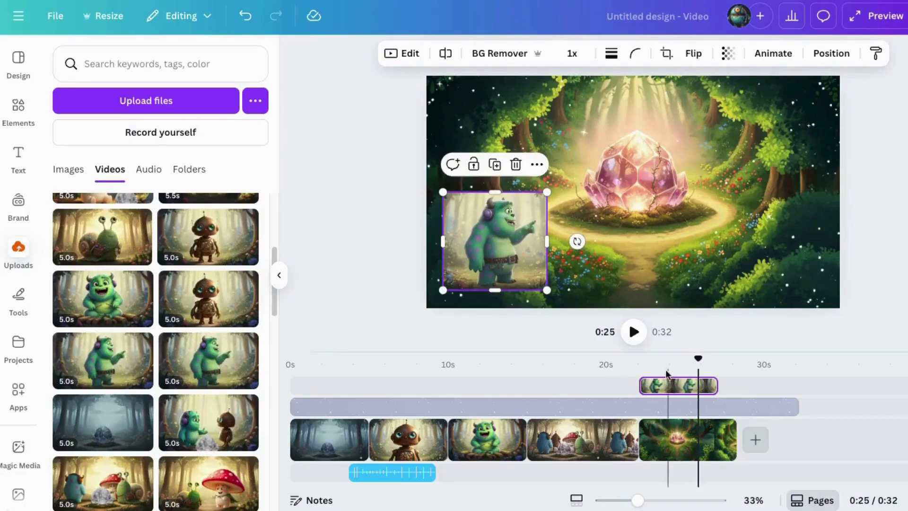
# Trim the green monster overlay to about 3.5 s, move it to start at about 23 s, and play the timeline from about 20 s
pyautogui.moveTo(642, 383)
pyautogui.mouseDown()
pyautogui.moveTo(795, 381)
pyautogui.moveTo(467, 374)
pyautogui.moveTo(653, 382)
pyautogui.moveTo(647, 388)
pyautogui.mouseUp()
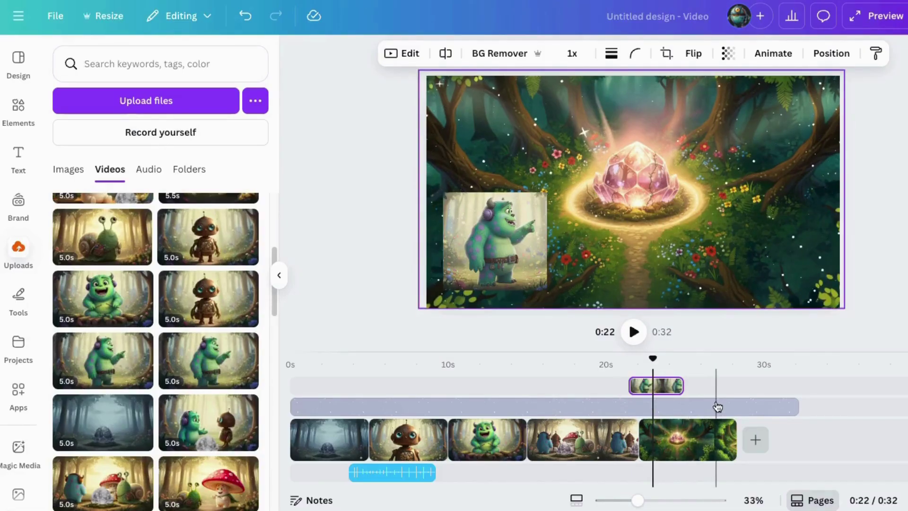
pyautogui.moveTo(716, 403); pyautogui.dragTo(690, 402)
pyautogui.click(620, 431)
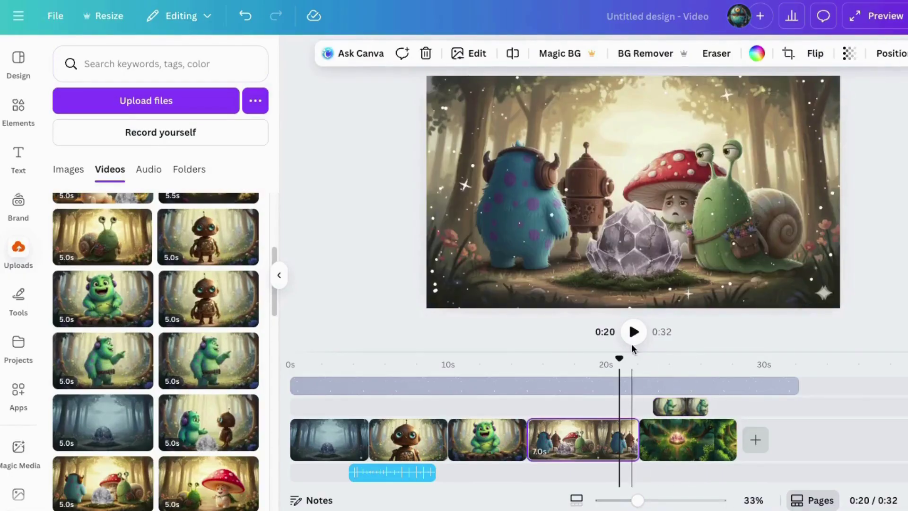
pyautogui.click(633, 332)
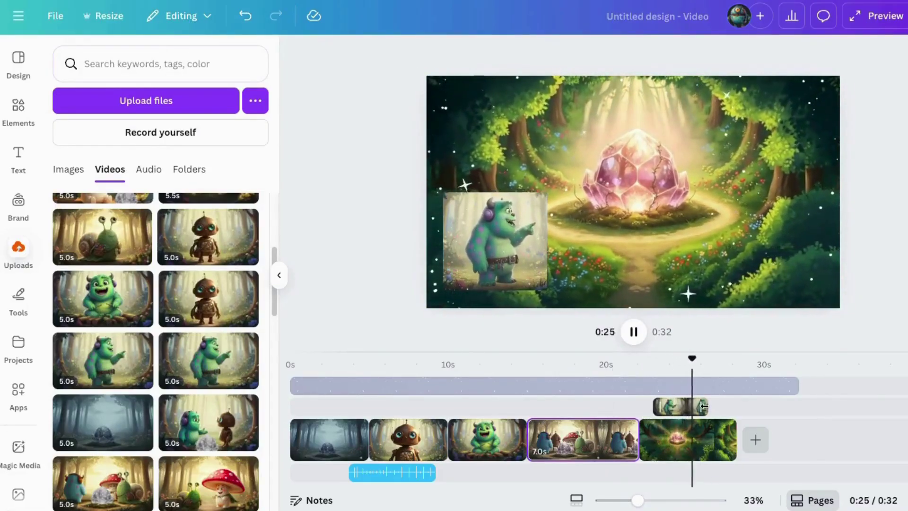
pyautogui.press('space')
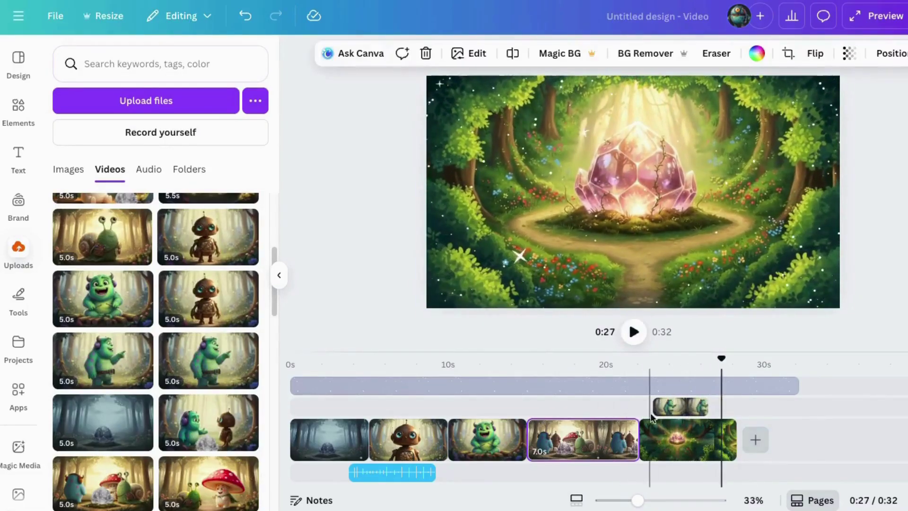
# Preview the available video animations on the green monster overlay and apply Blur
pyautogui.click(681, 407)
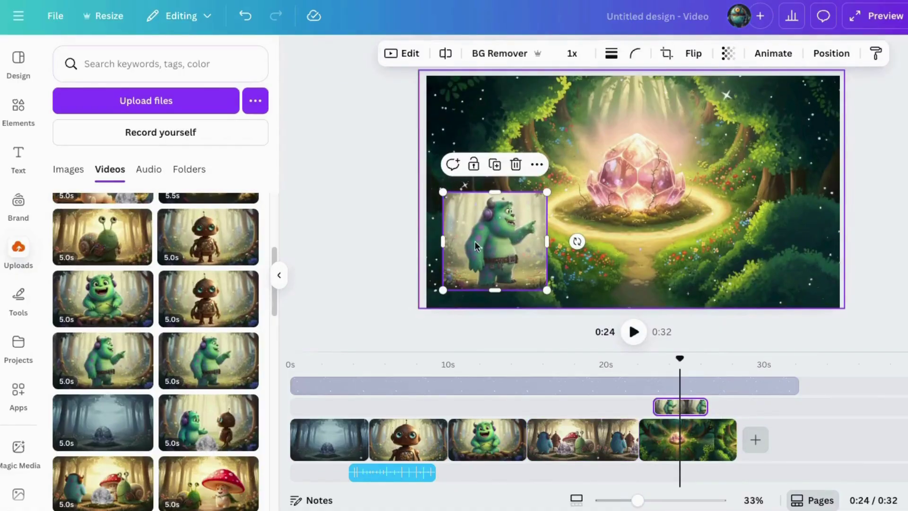
pyautogui.click(773, 53)
pyautogui.click(218, 294)
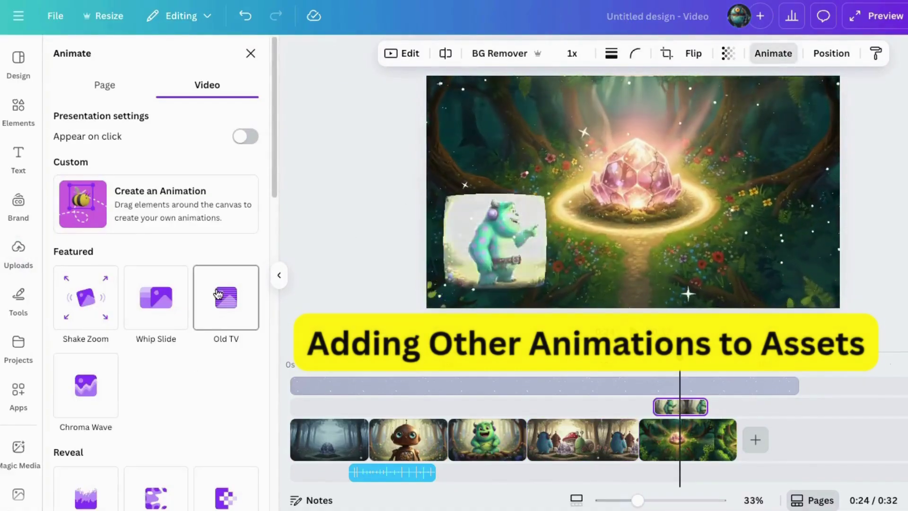
pyautogui.click(144, 298)
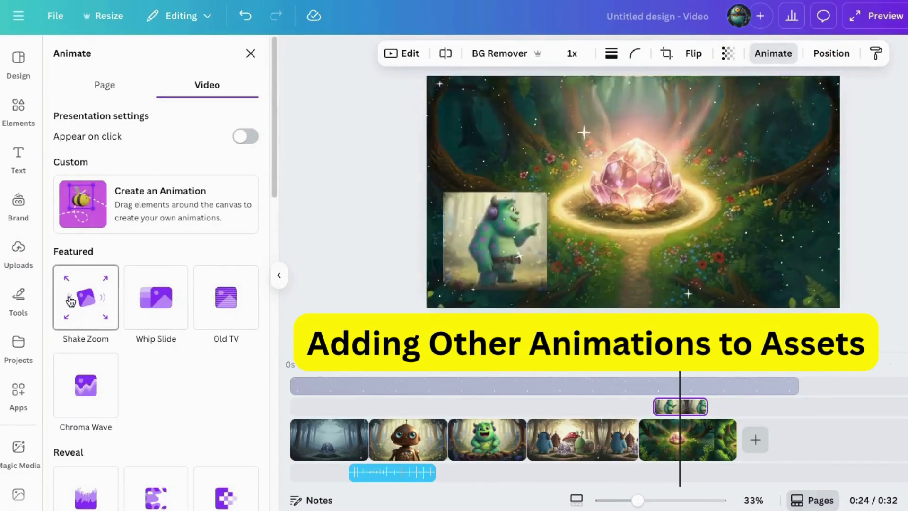
pyautogui.scroll(-4, 171, 348)
pyautogui.scroll(-1, 171, 346)
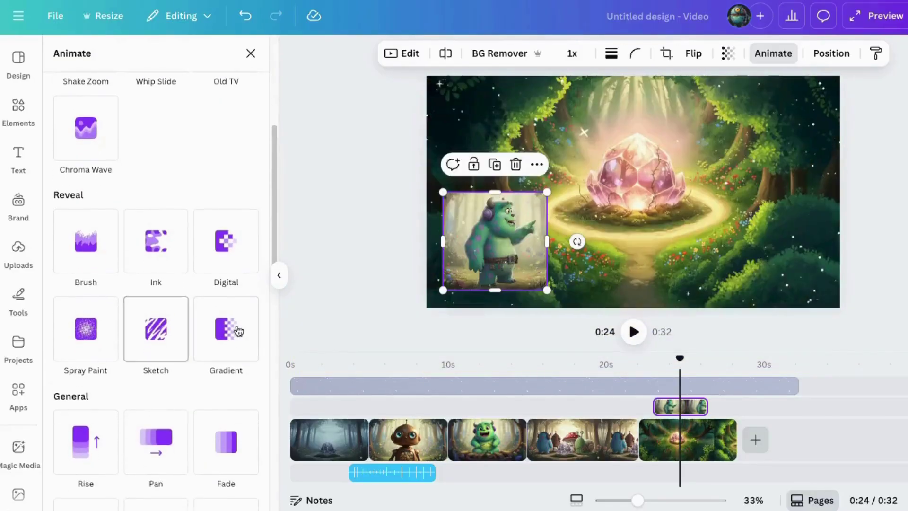
pyautogui.scroll(-3, 223, 428)
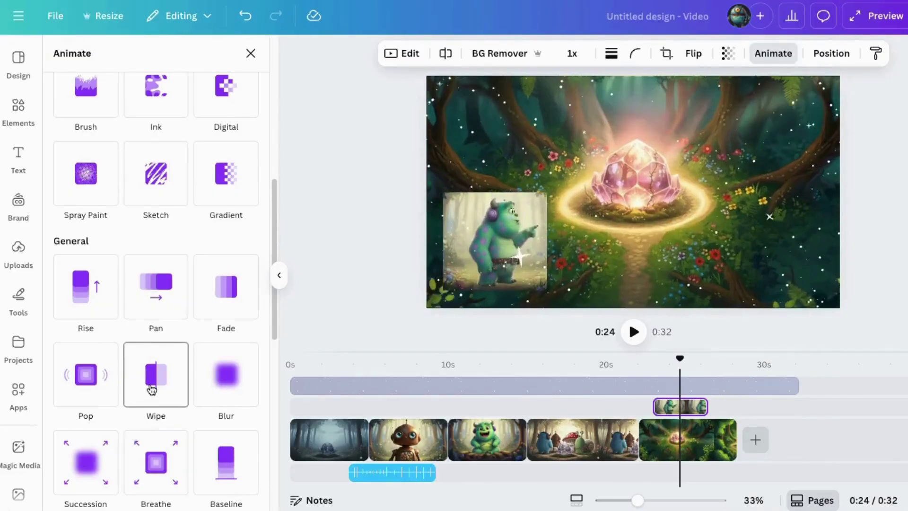
pyautogui.click(73, 379)
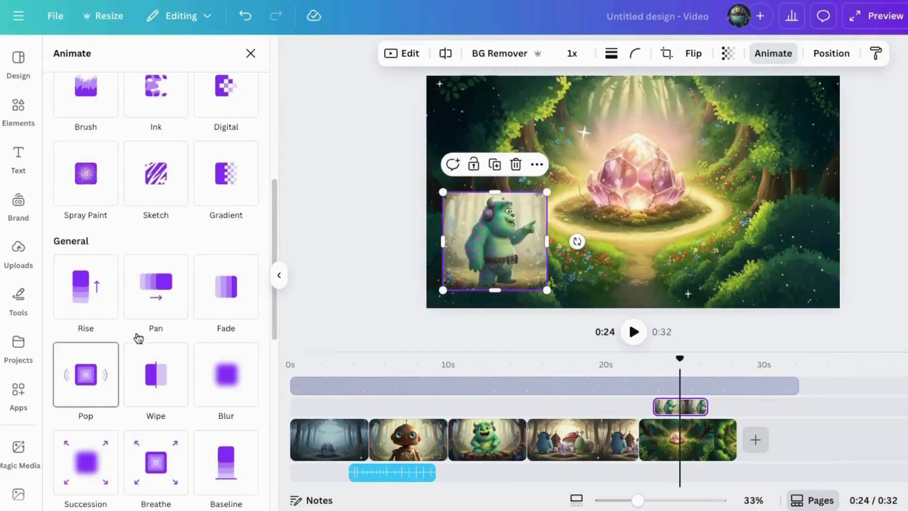
pyautogui.click(226, 374)
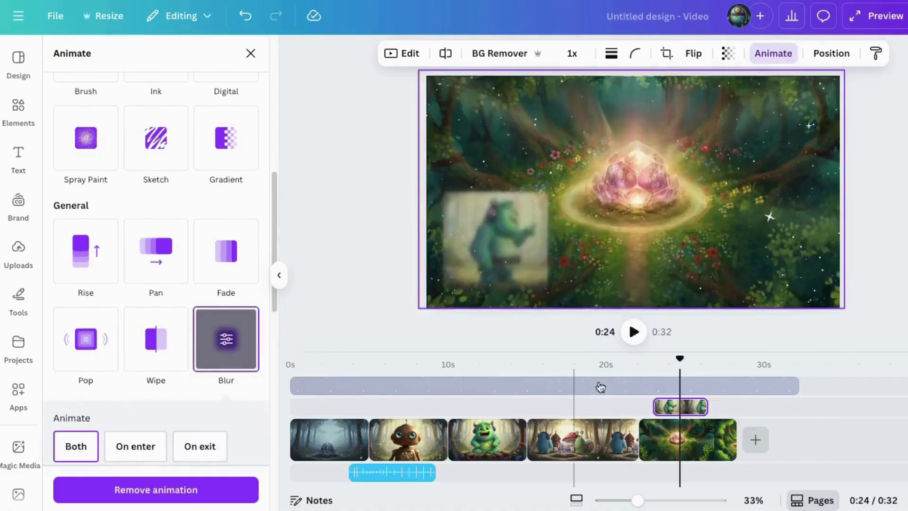
# Play the timeline from about 21 s to about 27 s to check the green monster overlay's animation
pyautogui.moveTo(638, 502); pyautogui.dragTo(643, 500)
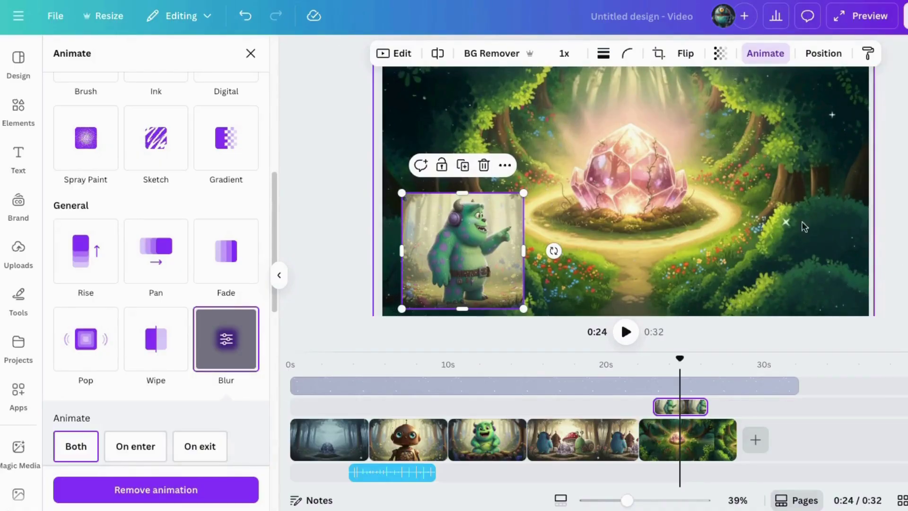
pyautogui.scroll(-1, 872, 216)
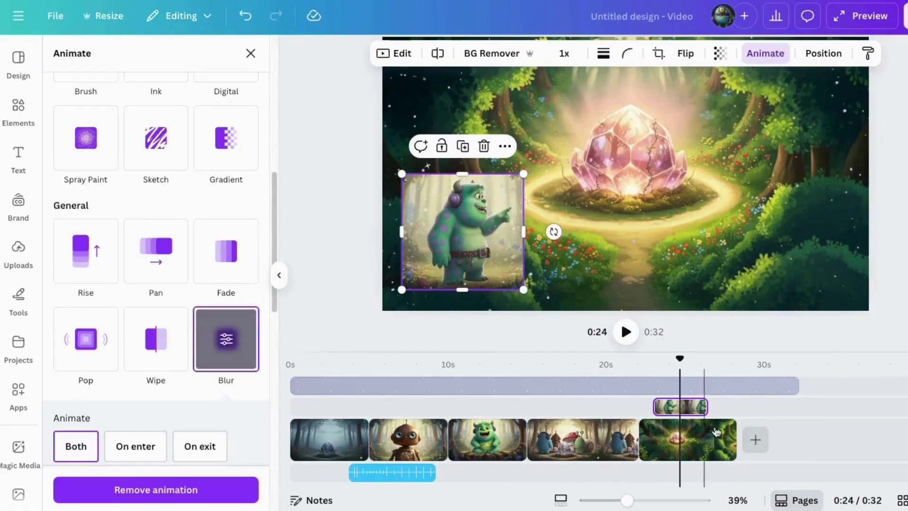
pyautogui.click(497, 437)
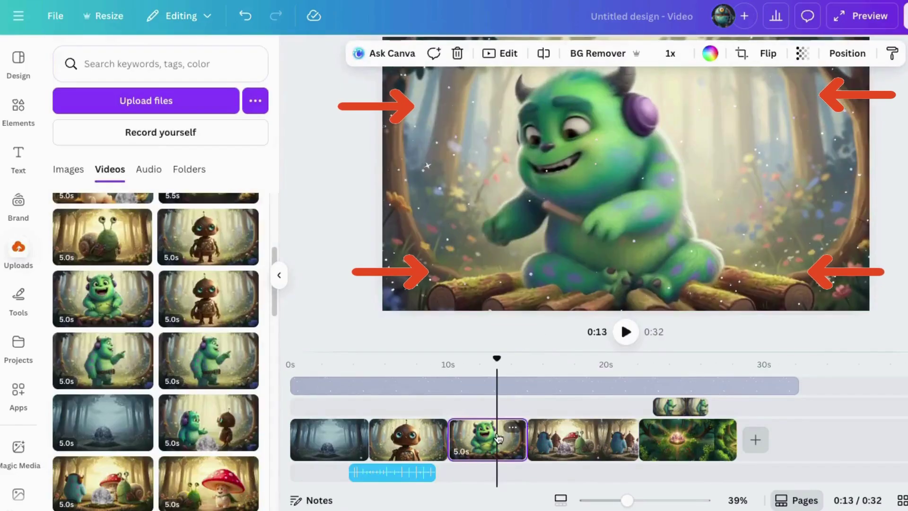
pyautogui.click(622, 449)
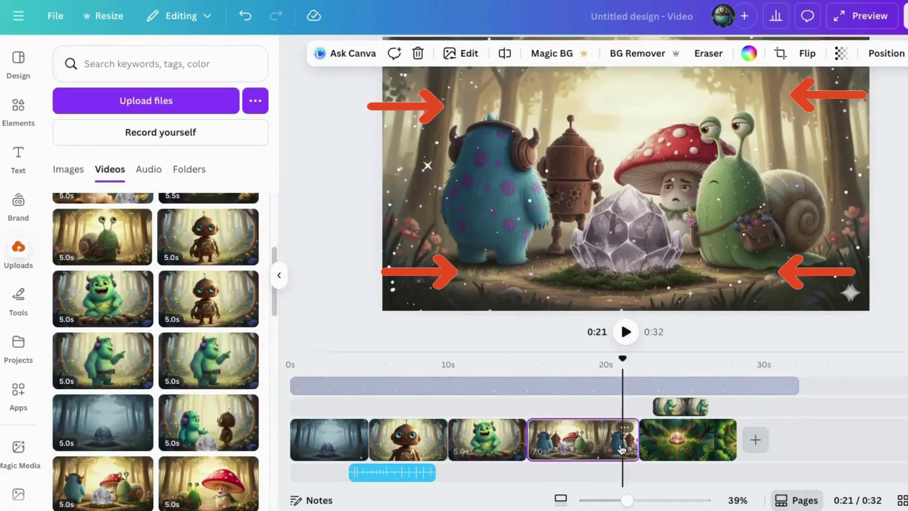
pyautogui.click(624, 335)
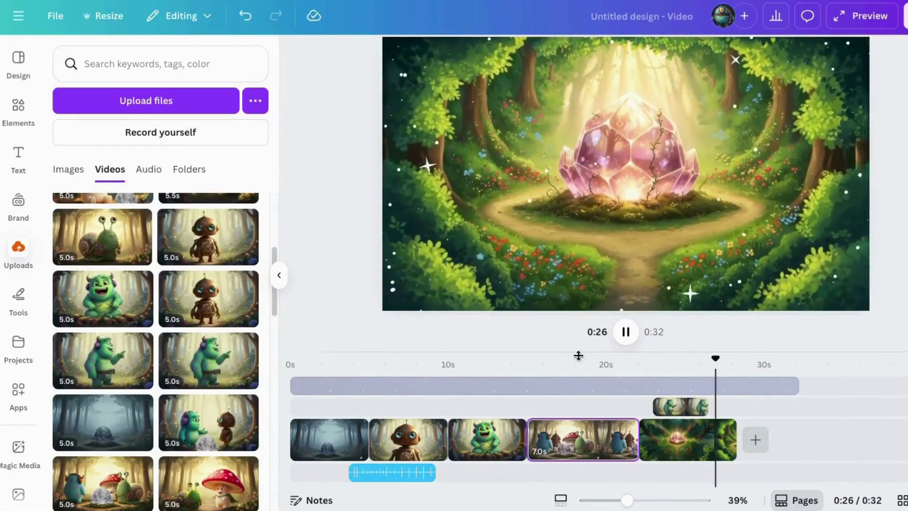
pyautogui.click(625, 331)
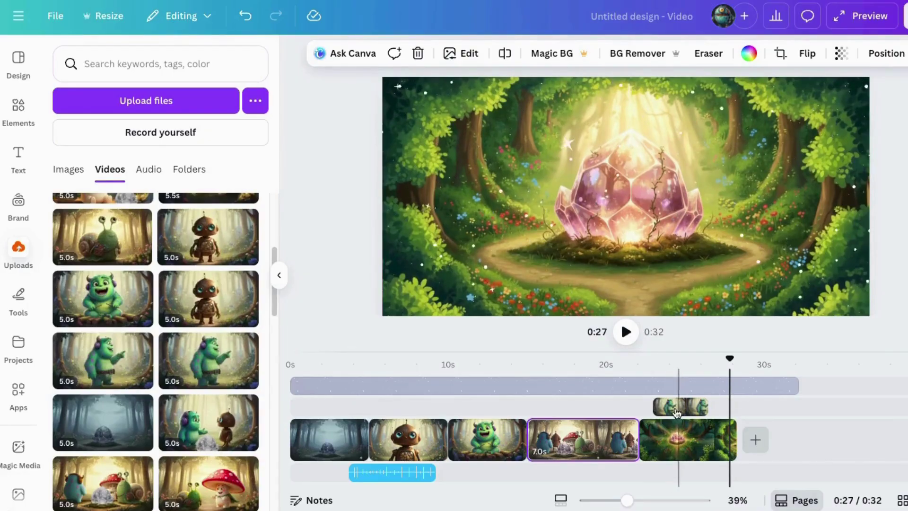
# Shorten the stars overlay to end at about 19 s, and go to the green monster overlay at 24 s
pyautogui.moveTo(732, 356); pyautogui.dragTo(650, 357)
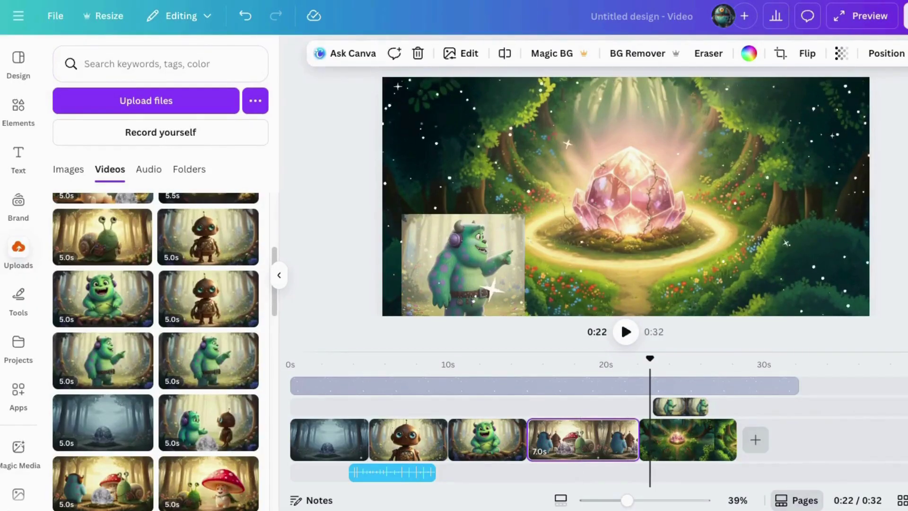
pyautogui.click(744, 380)
pyautogui.moveTo(797, 385); pyautogui.dragTo(590, 386)
pyautogui.click(672, 406)
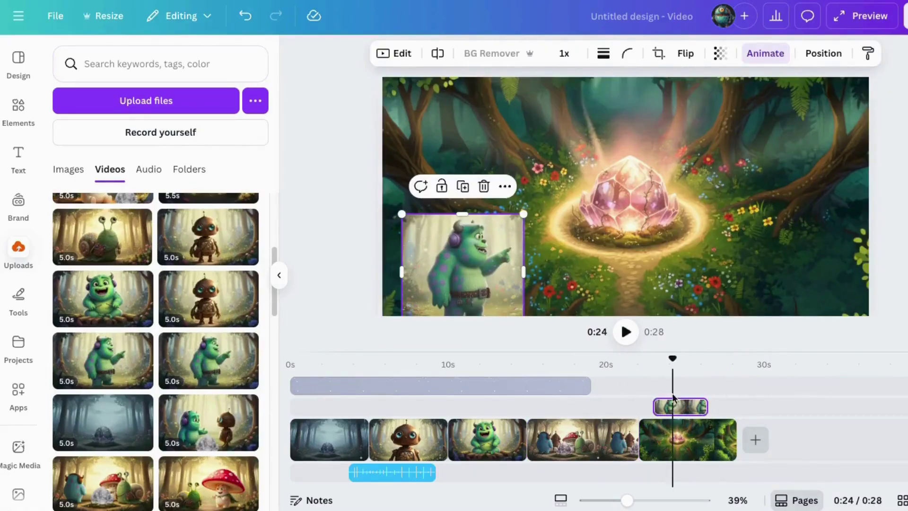
# Enlarge the green monster overlay to about 40% of the frame width and reposition it along the frame's left side
pyautogui.moveTo(625, 350); pyautogui.dragTo(622, 385)
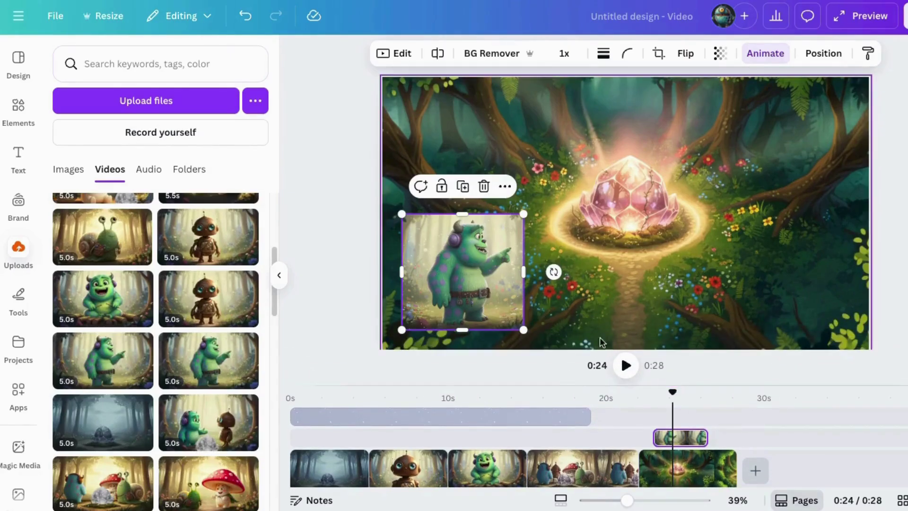
pyautogui.moveTo(629, 501); pyautogui.dragTo(624, 500)
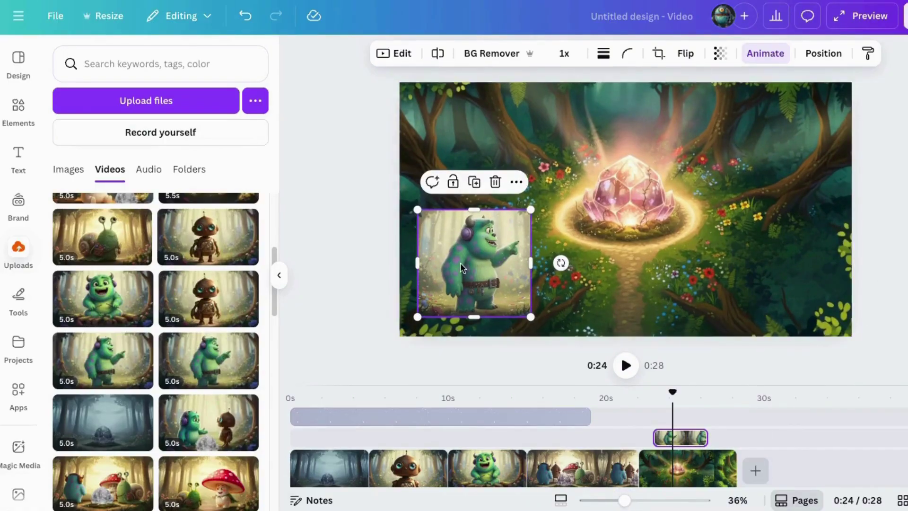
pyautogui.moveTo(527, 262)
pyautogui.mouseDown()
pyautogui.moveTo(645, 267)
pyautogui.moveTo(534, 279)
pyautogui.mouseUp()
pyautogui.moveTo(536, 210); pyautogui.dragTo(594, 155)
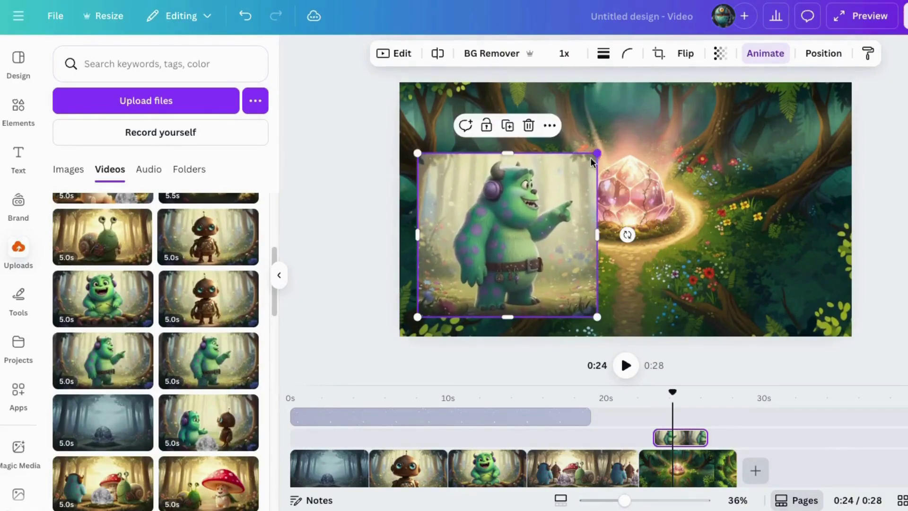
pyautogui.moveTo(491, 236); pyautogui.dragTo(440, 165)
pyautogui.moveTo(454, 247); pyautogui.dragTo(453, 336)
pyautogui.moveTo(546, 208)
pyautogui.mouseDown()
pyautogui.moveTo(591, 211)
pyautogui.moveTo(563, 209)
pyautogui.mouseUp()
# Extend the stars overlay to about 31 s, and view the options for adding media between the robot and monster clips
pyautogui.moveTo(583, 415); pyautogui.dragTo(785, 415)
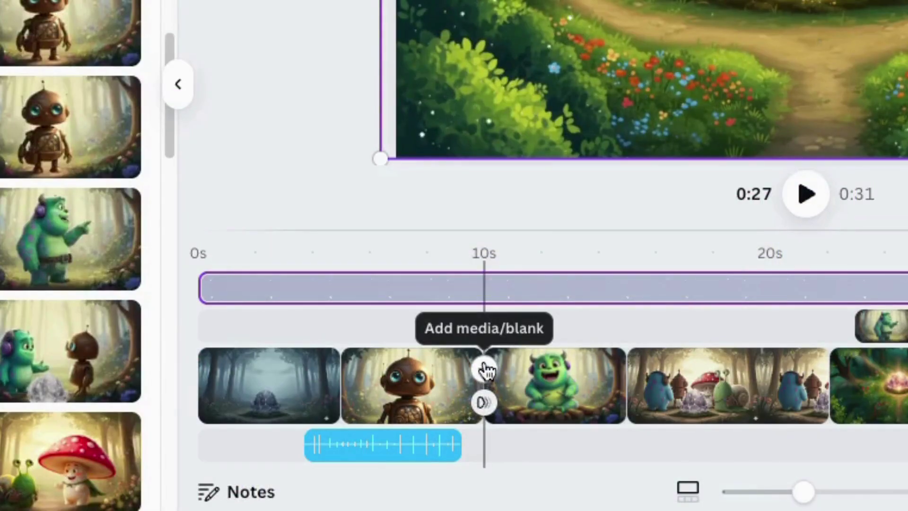
pyautogui.click(484, 369)
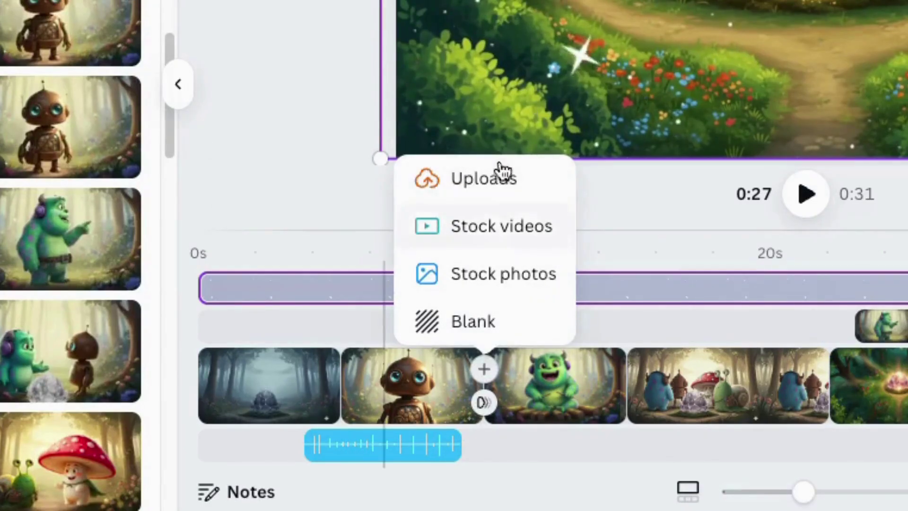
pyautogui.click(481, 402)
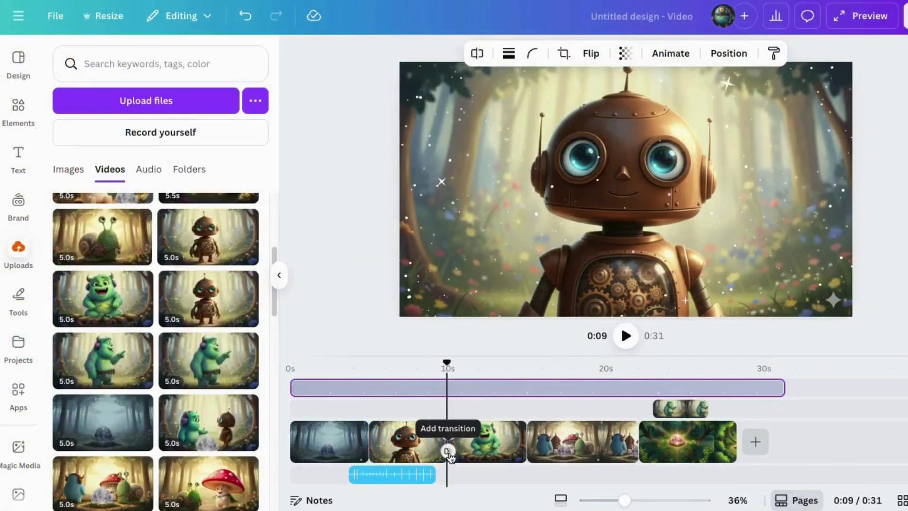
# Add a 0.5-second Dissolve transition between the robot and monster clips and apply it between all pages
pyautogui.click(448, 453)
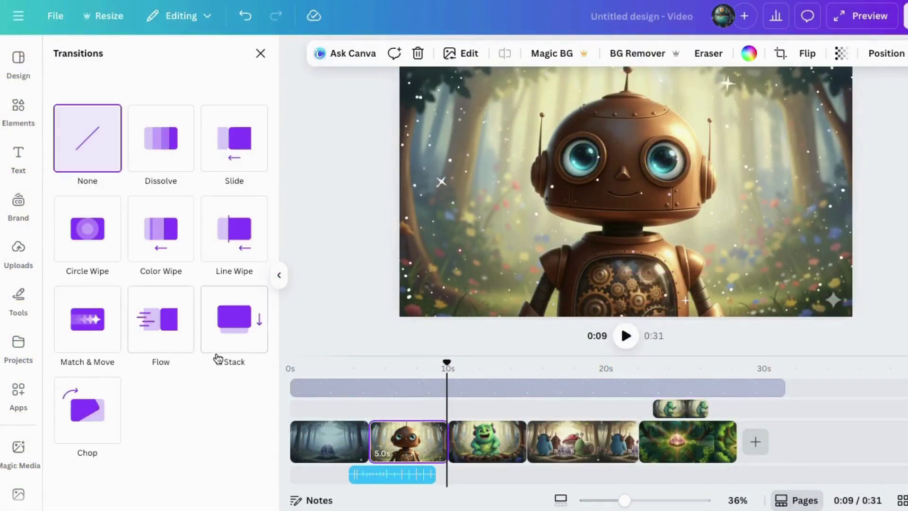
pyautogui.click(169, 140)
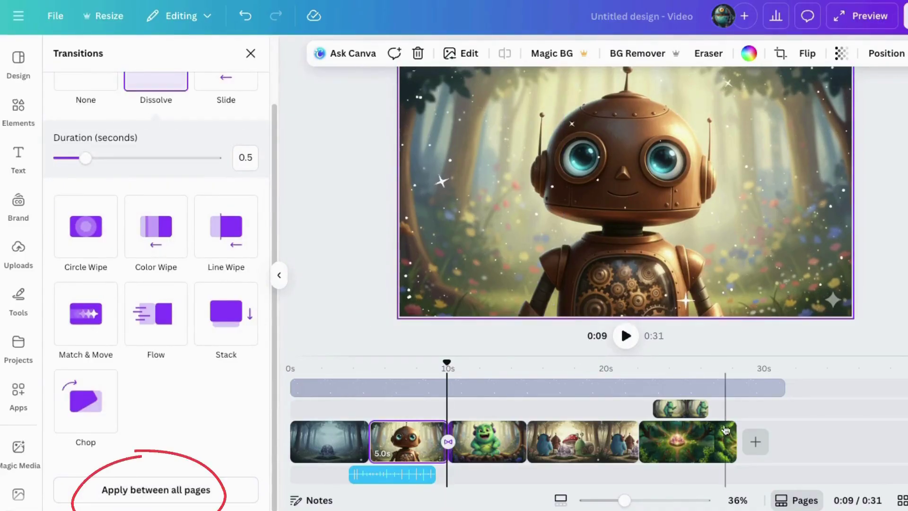
pyautogui.click(175, 489)
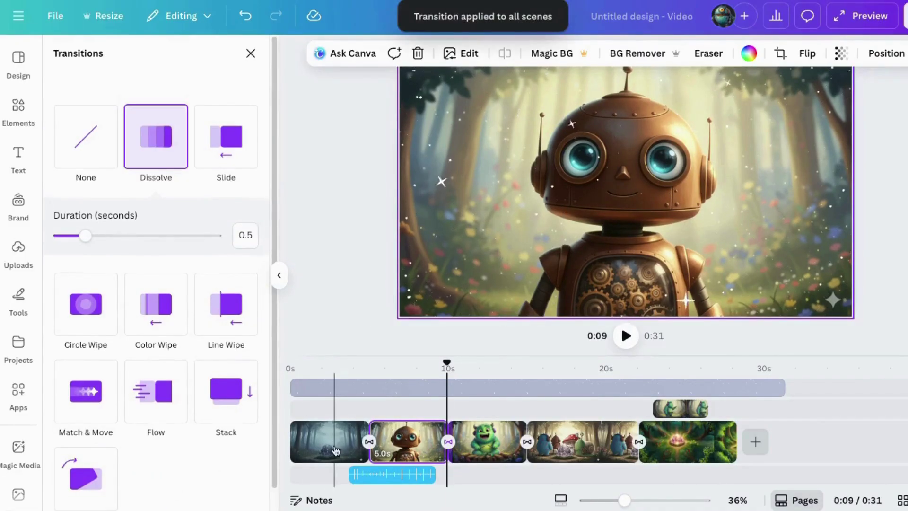
# Shorten the group and dark crystal clips to about 3.7 s each and the monster clip to about 4.4 s, and align the audio with the robot clip's start
pyautogui.moveTo(629, 453); pyautogui.dragTo(586, 453)
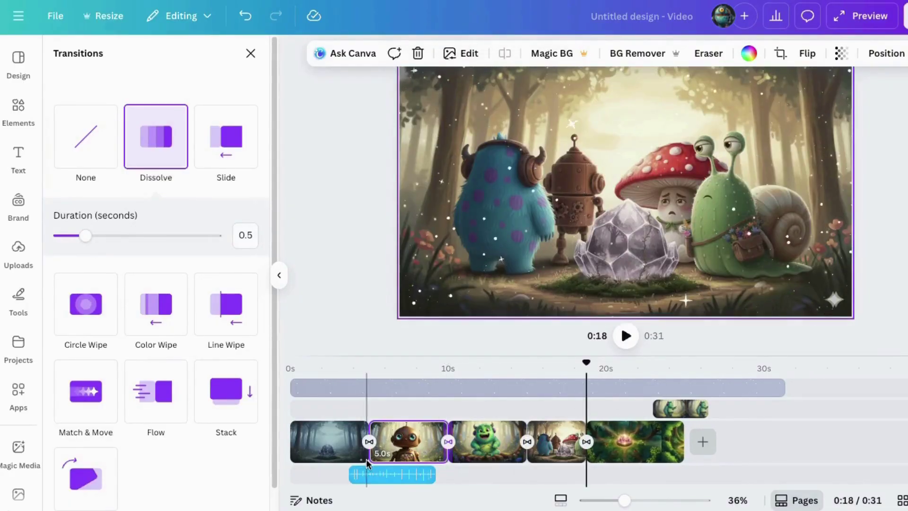
pyautogui.moveTo(361, 454); pyautogui.dragTo(350, 454)
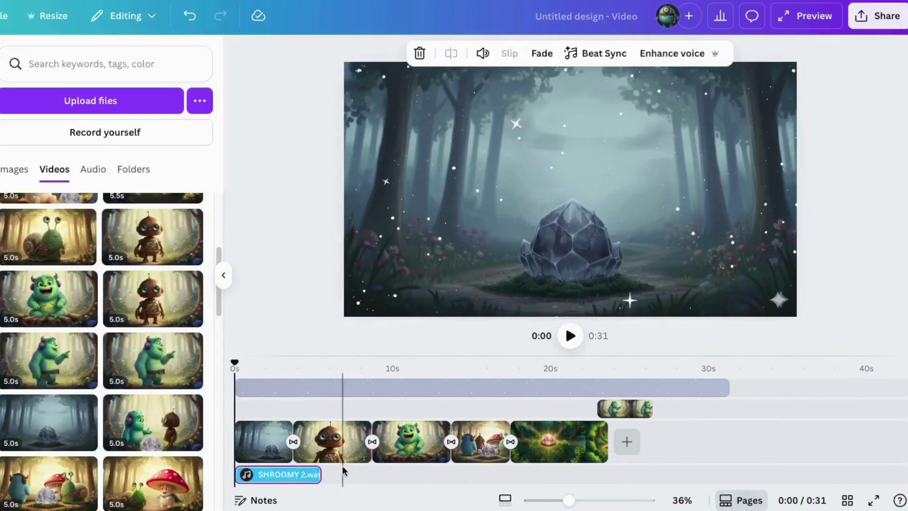
pyautogui.moveTo(289, 476); pyautogui.dragTo(348, 475)
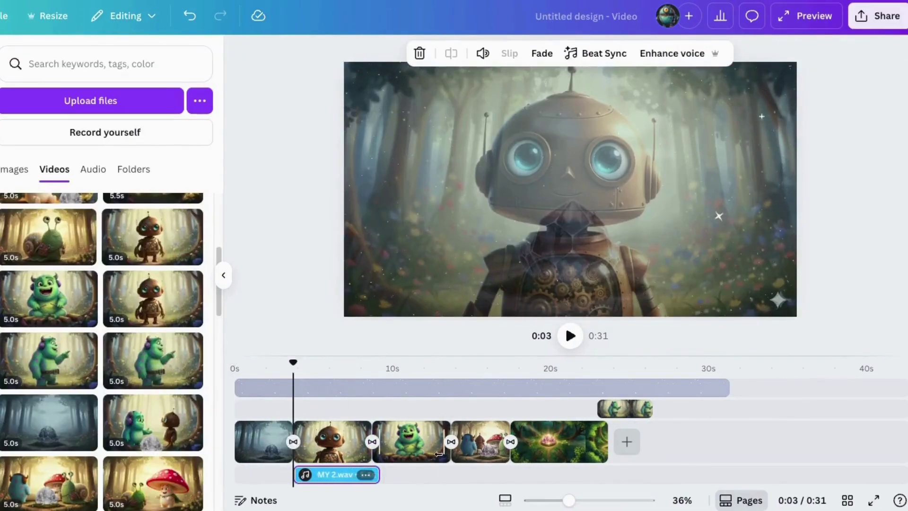
pyautogui.moveTo(439, 454); pyautogui.dragTo(429, 454)
# Move the green monster overlay to start at about 17 s, and shorten the stars overlay to end with the last clip at 23 s
pyautogui.moveTo(636, 414); pyautogui.dragTo(547, 414)
pyautogui.click(545, 388)
pyautogui.moveTo(728, 387); pyautogui.dragTo(598, 387)
# Play the edited video from the beginning, and play the birds stock video from about 29 s
pyautogui.moveTo(541, 366); pyautogui.dragTo(235, 365)
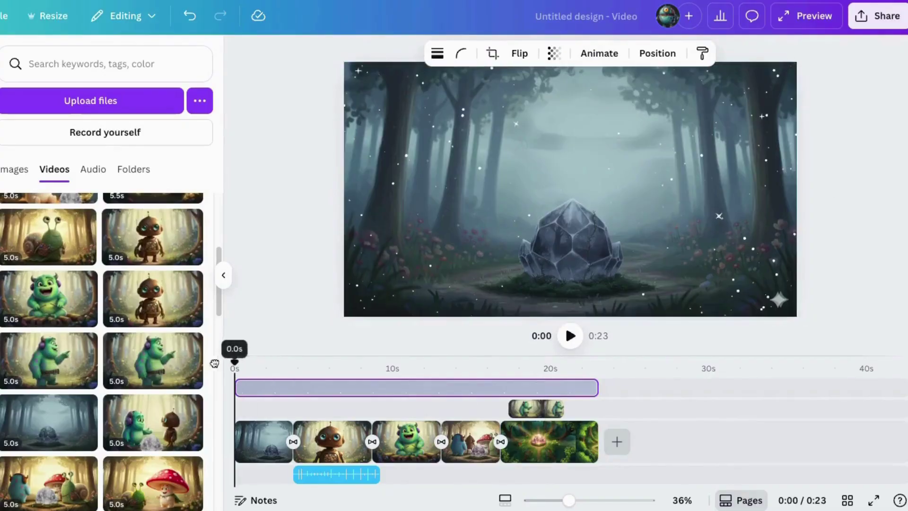
pyautogui.click(570, 336)
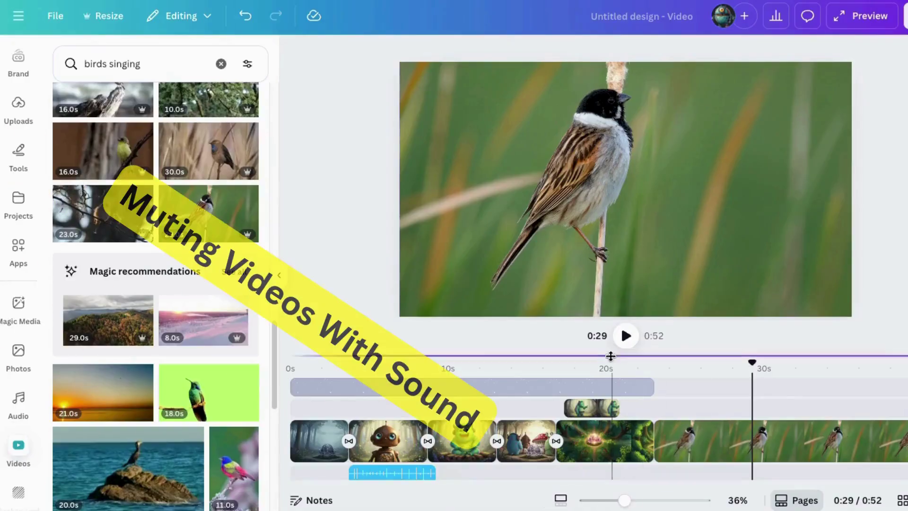
pyautogui.press('space')
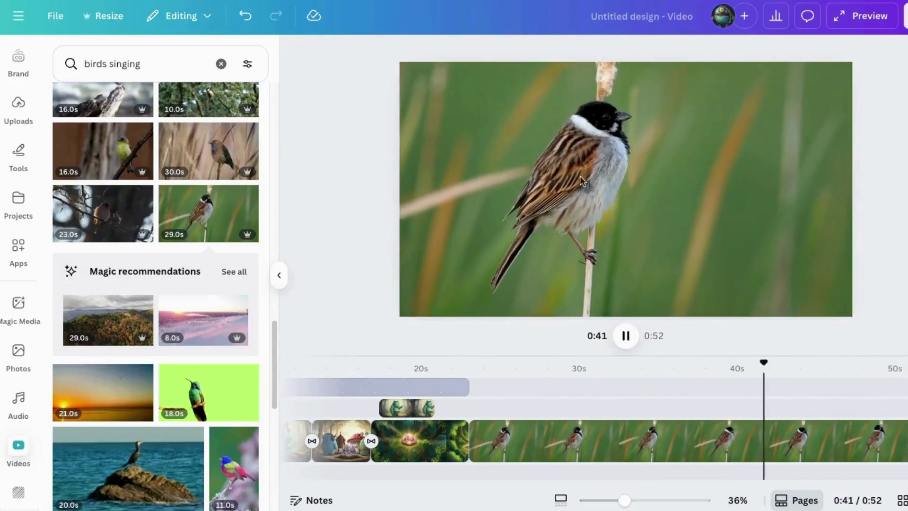
# Stop playback and mute the birds stock clip so its volume is 0
pyautogui.press('space')
pyautogui.click(499, 445)
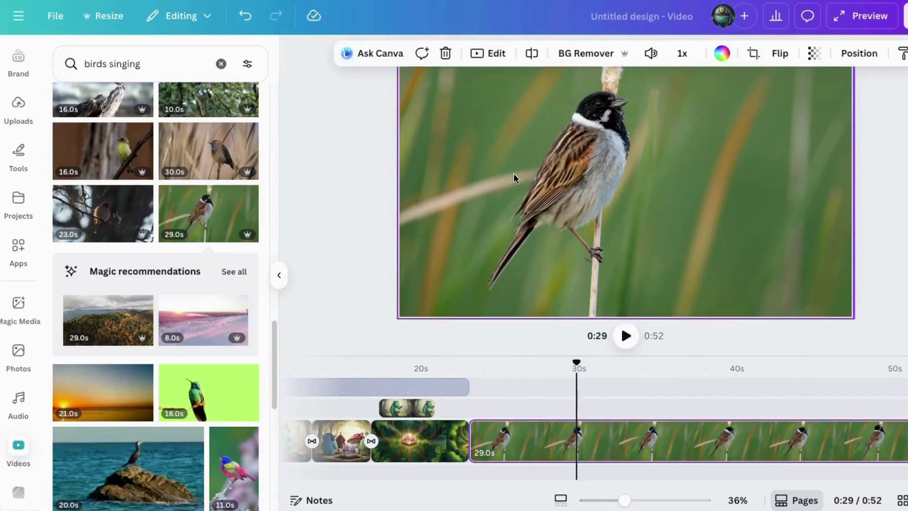
pyautogui.scroll(1, 359, 215)
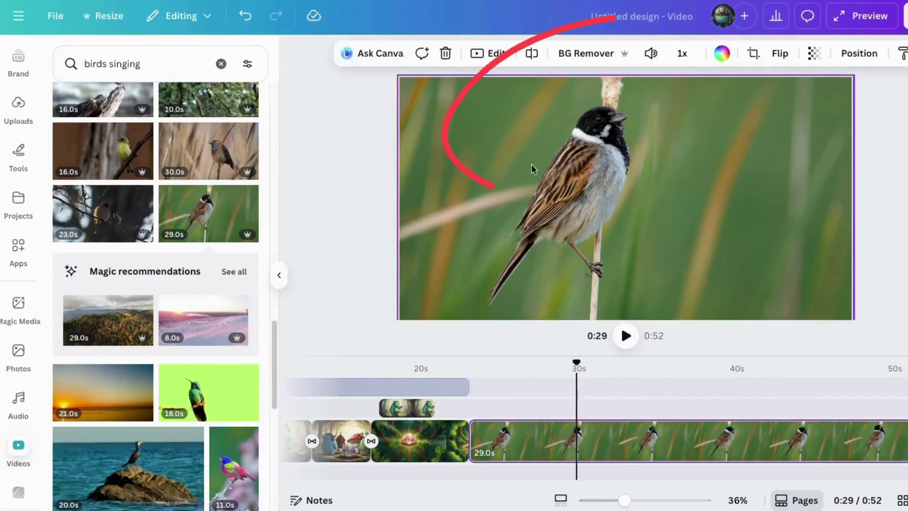
pyautogui.click(652, 53)
pyautogui.click(571, 93)
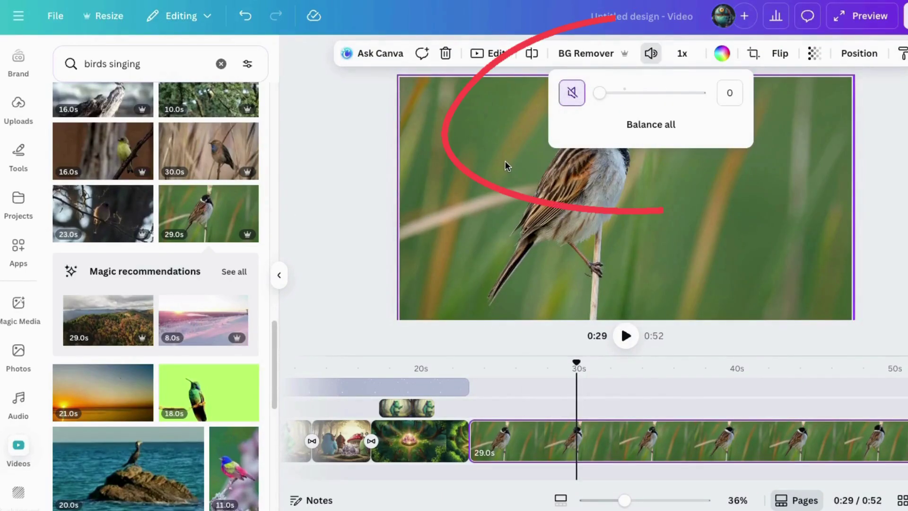
# Set the bird clip's playback speed to 1.25x and shorten the stars overlay to end at 20 s
pyautogui.click(489, 53)
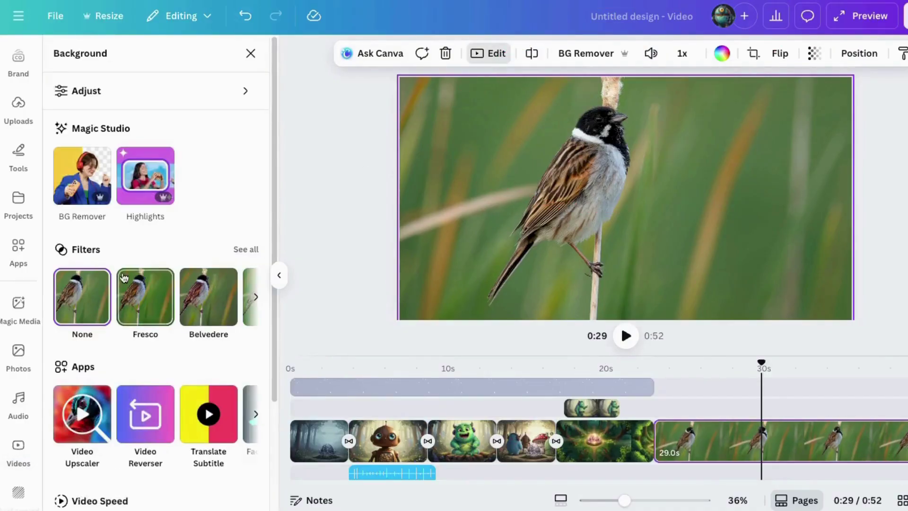
pyautogui.scroll(-3, 111, 421)
pyautogui.moveTo(127, 405); pyautogui.dragTo(148, 405)
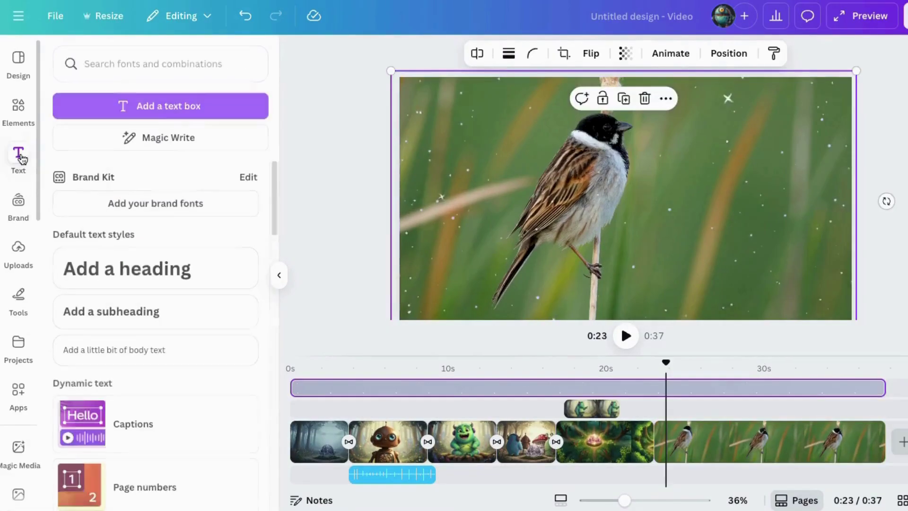
pyautogui.moveTo(881, 388); pyautogui.dragTo(606, 388)
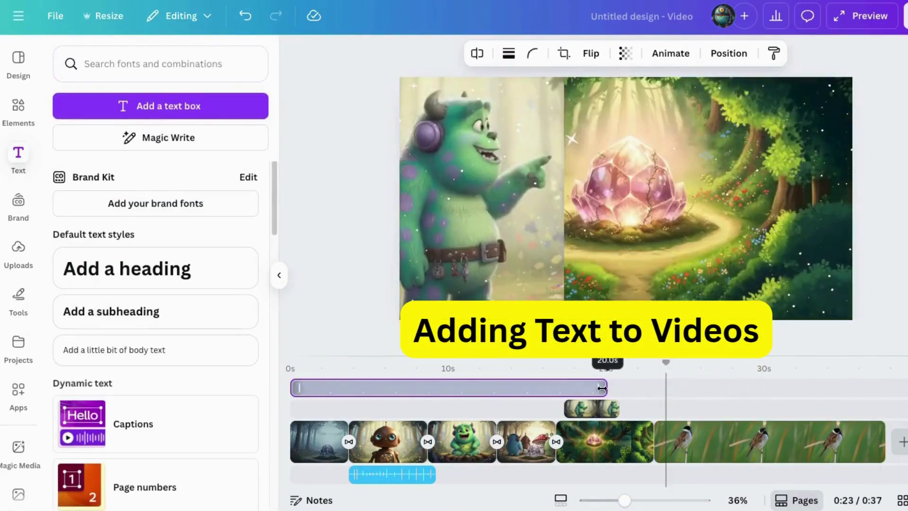
# Add the "Thank you!" font combination over the bird clip at 25 s, then shrink and move it beside the bird
pyautogui.click(692, 439)
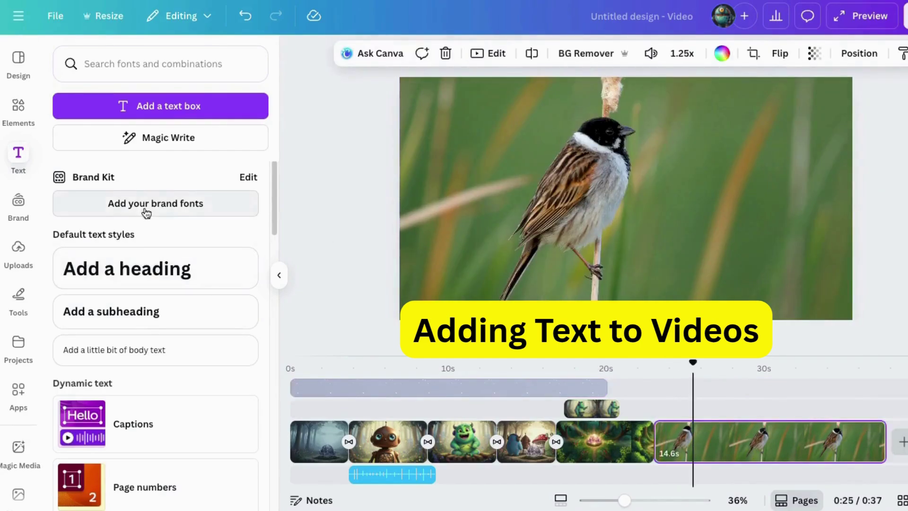
pyautogui.scroll(-6, 144, 339)
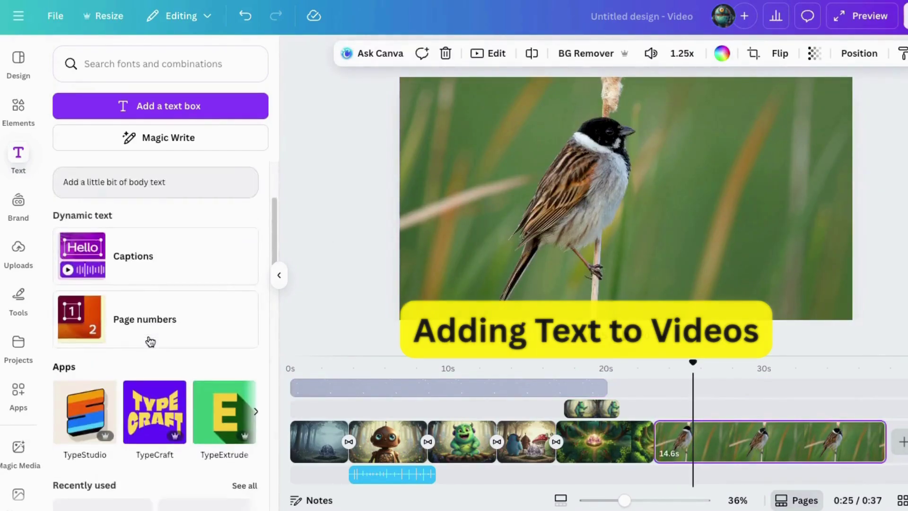
pyautogui.scroll(3, 149, 284)
pyautogui.scroll(-8, 186, 348)
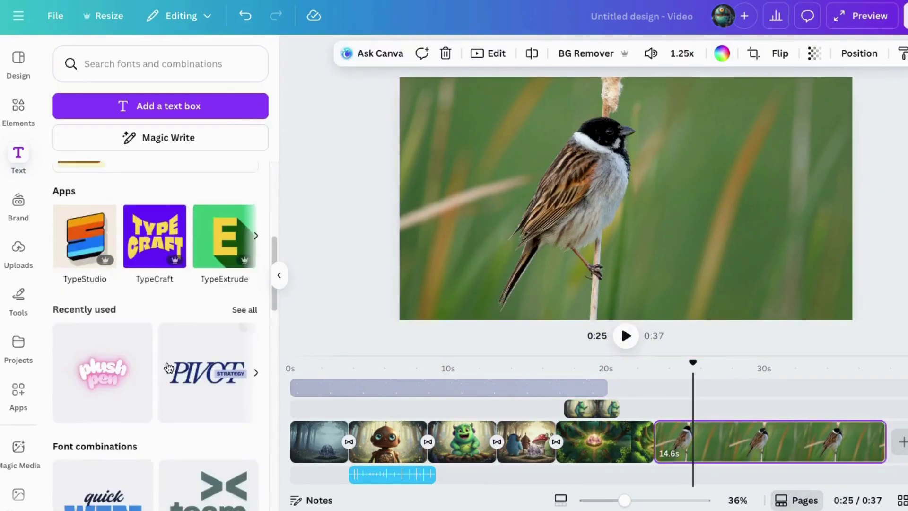
pyautogui.scroll(-6, 184, 302)
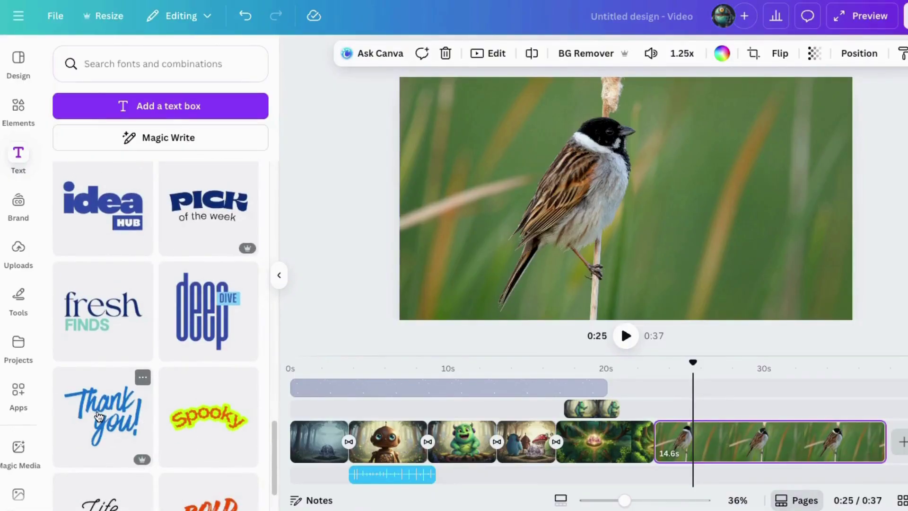
pyautogui.click(119, 416)
pyautogui.moveTo(633, 223); pyautogui.dragTo(666, 222)
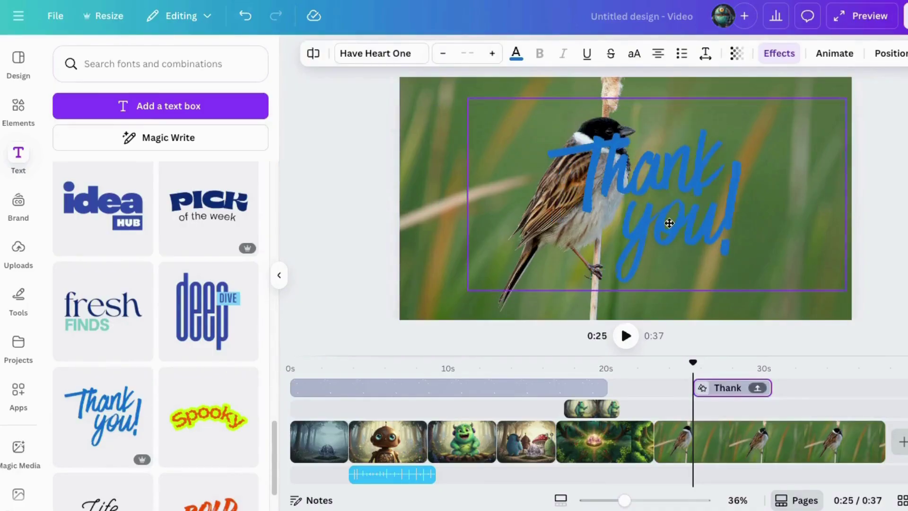
pyautogui.moveTo(470, 288); pyautogui.dragTo(595, 254)
pyautogui.moveTo(675, 174); pyautogui.dragTo(713, 168)
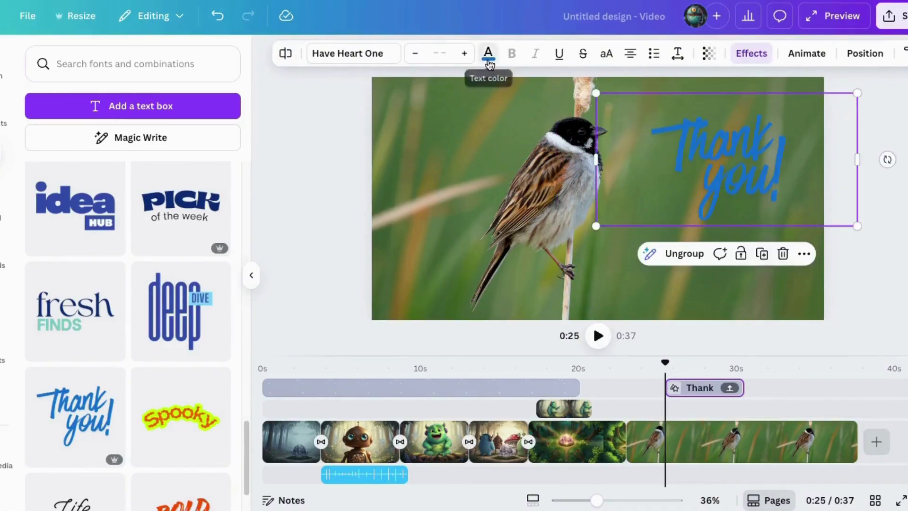
# Color the "Thank you!" text white and give it a black Outline effect with thickness 122
pyautogui.click(487, 53)
pyautogui.click(38, 235)
pyautogui.click(751, 53)
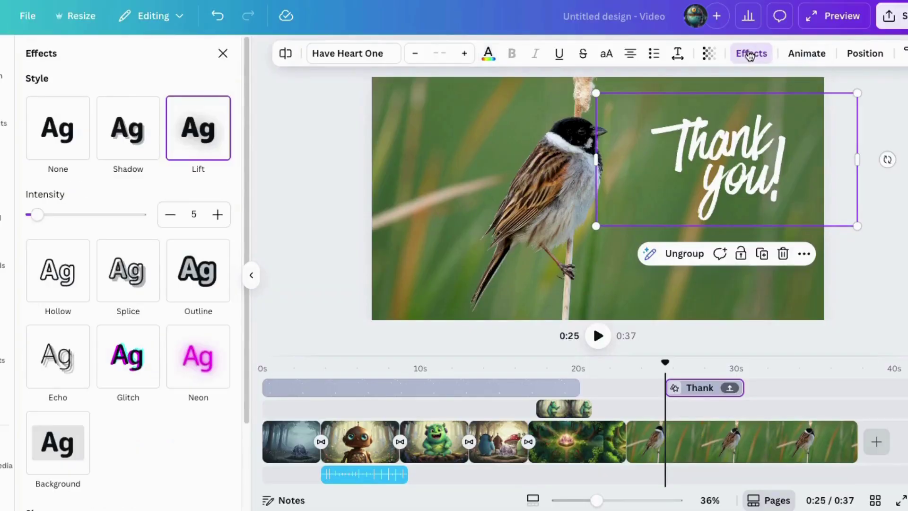
pyautogui.click(183, 287)
pyautogui.click(225, 331)
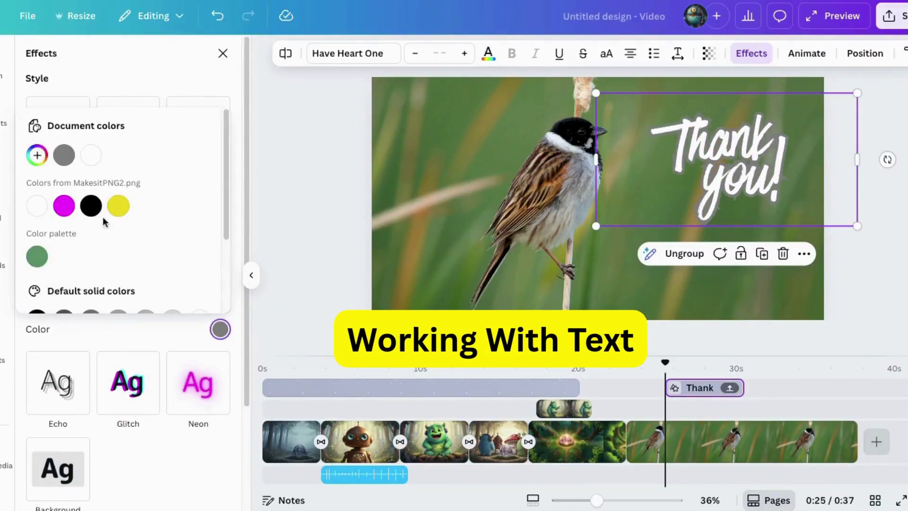
pyautogui.click(90, 204)
pyautogui.moveTo(58, 300); pyautogui.dragTo(97, 300)
# Extend the lower text line to read "you for watching!" and shift the text group fully into the frame beside the bird
pyautogui.click(769, 191)
pyautogui.click(769, 192)
pyautogui.write('for waitching')
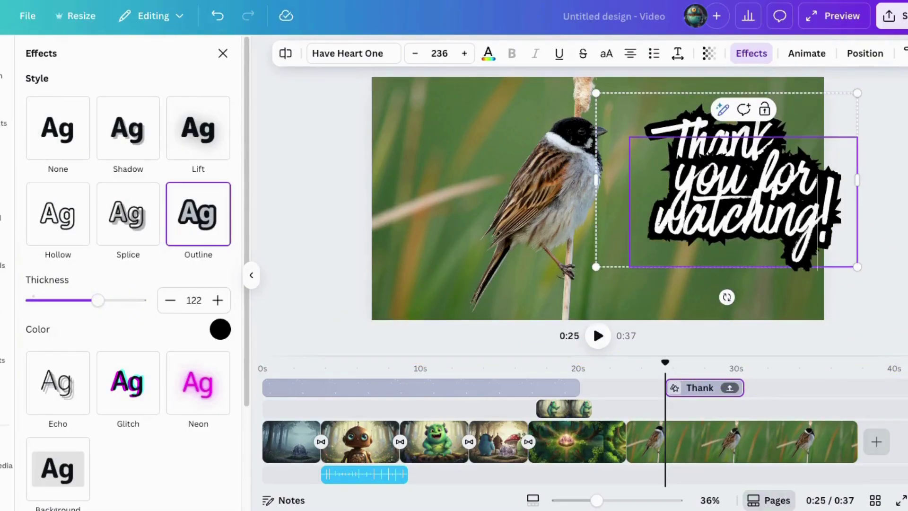
pyautogui.press('Escape')
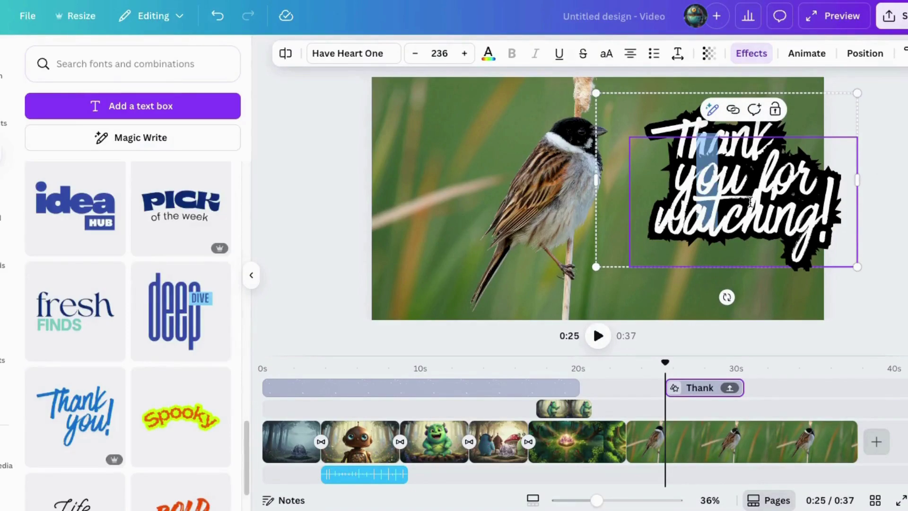
pyautogui.click(829, 189)
pyautogui.moveTo(715, 125); pyautogui.dragTo(694, 149)
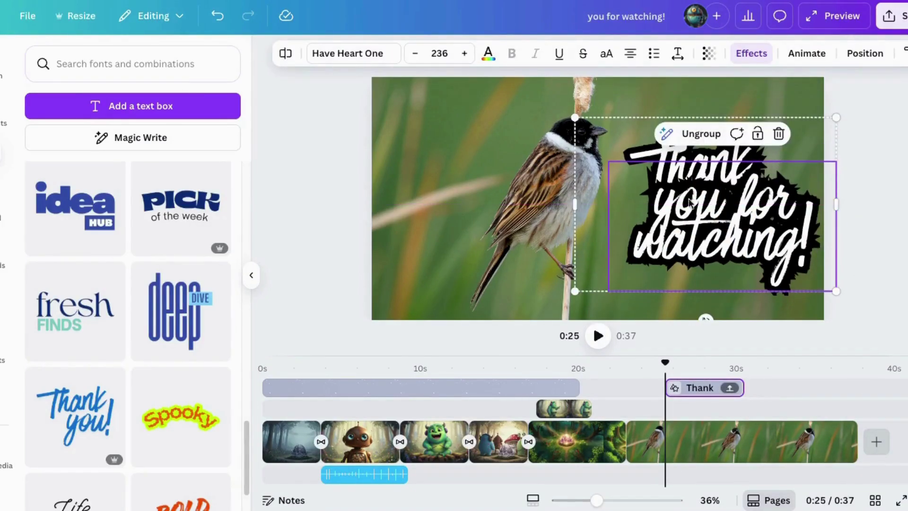
# Ungroup the text and set both "Thank" and "you for watching!" to the Calistoga font
pyautogui.click(326, 53)
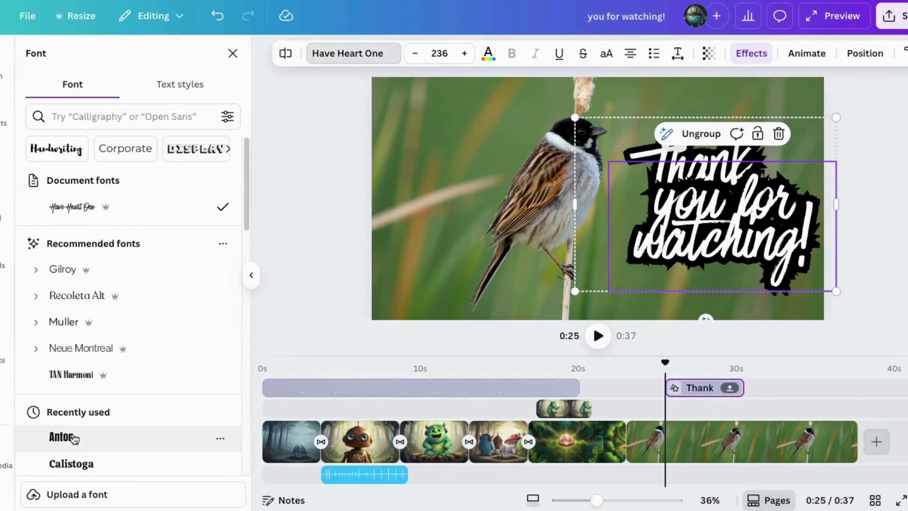
pyautogui.click(86, 461)
pyautogui.click(700, 134)
pyautogui.click(662, 152)
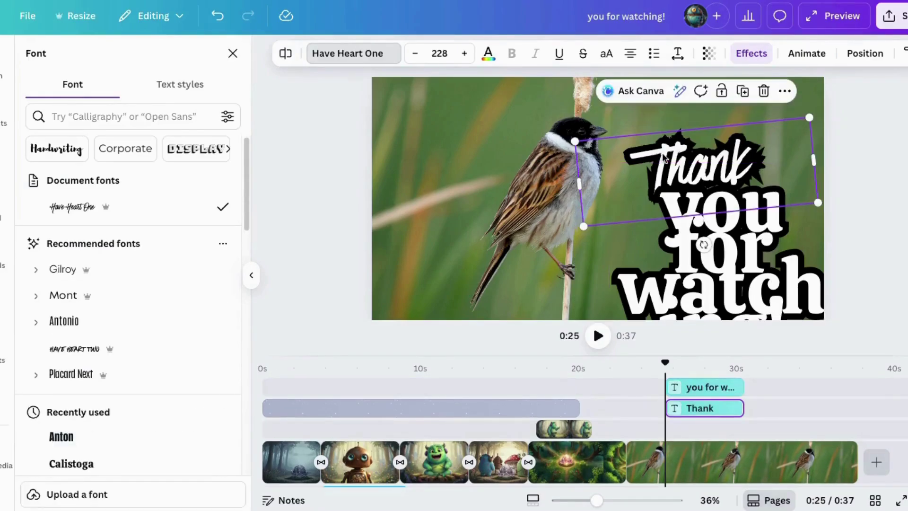
pyautogui.click(71, 463)
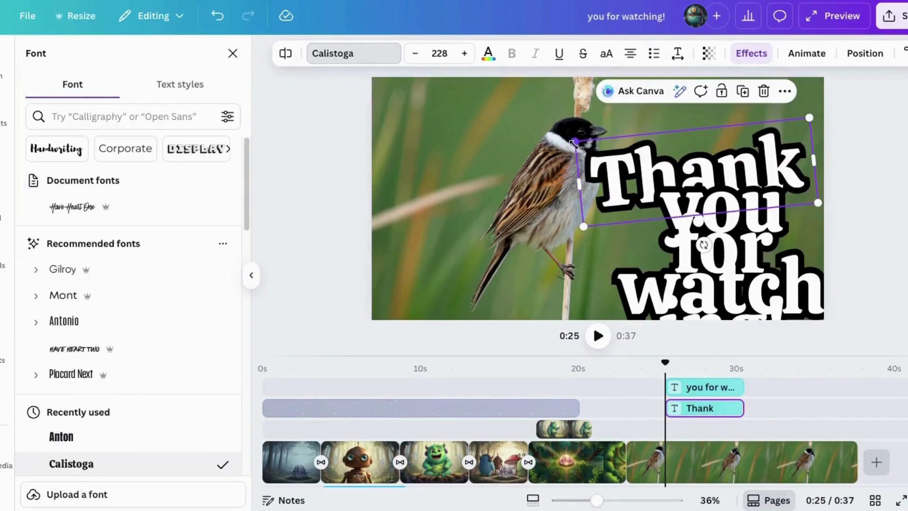
# Shrink "Thank" and move it up, then scale "you for watching!" to size 118 and place it underneath
pyautogui.moveTo(577, 141); pyautogui.dragTo(666, 180)
pyautogui.moveTo(779, 158); pyautogui.dragTo(756, 99)
pyautogui.click(718, 217)
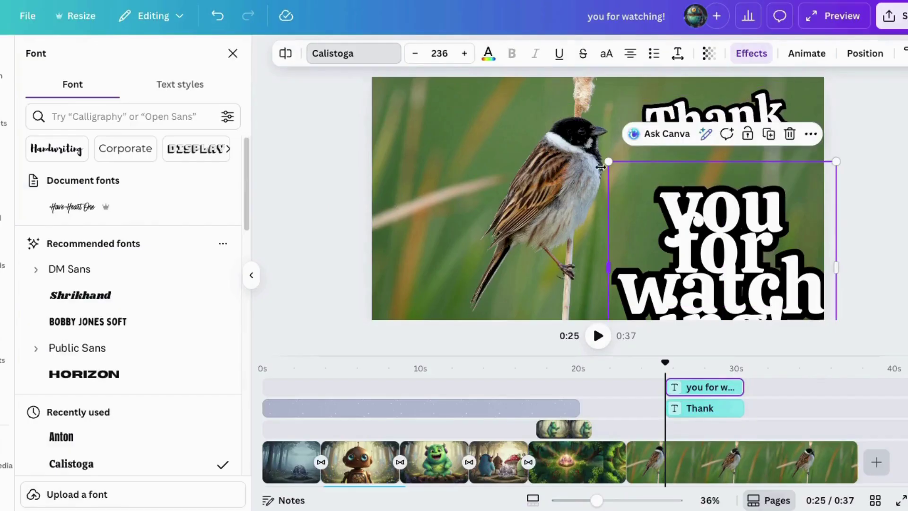
pyautogui.moveTo(608, 158); pyautogui.dragTo(719, 265)
pyautogui.moveTo(770, 300); pyautogui.dragTo(735, 184)
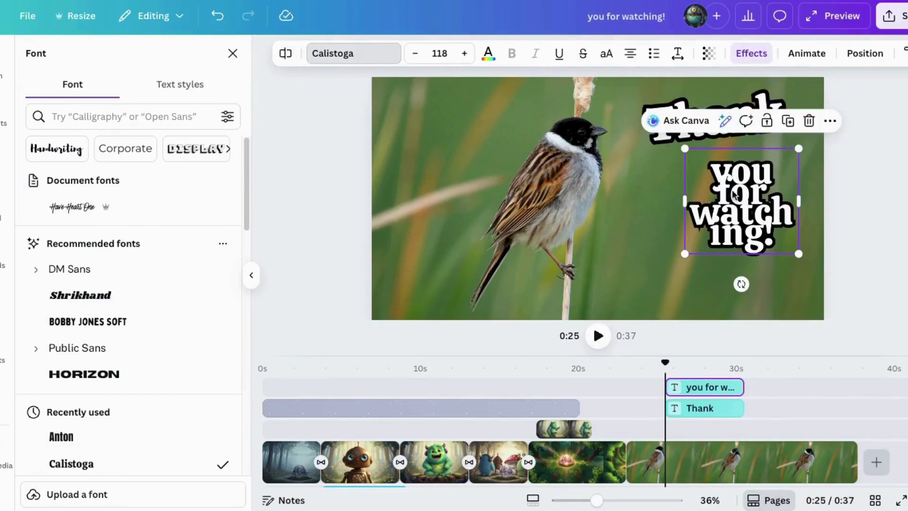
# Adjust the line spacing of "you for watching!", then resize and reposition the text beside the bird
pyautogui.click(677, 53)
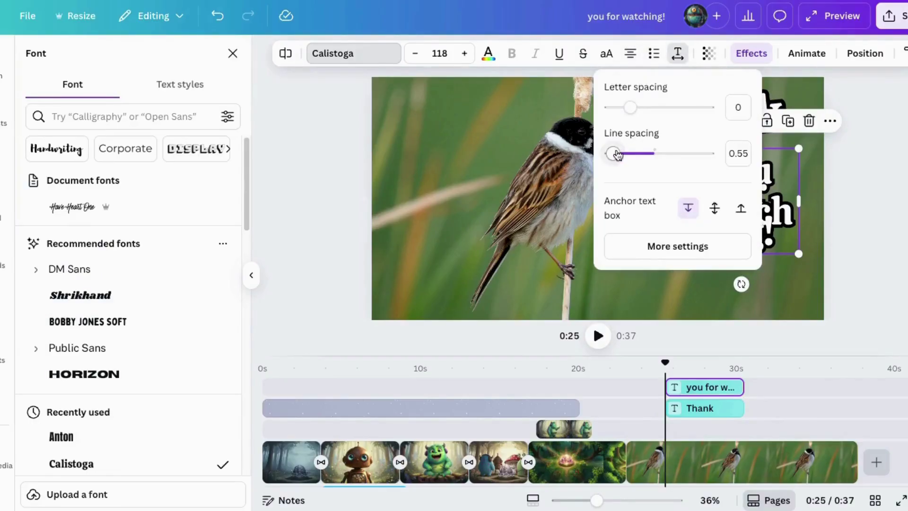
pyautogui.moveTo(613, 152); pyautogui.dragTo(624, 152)
pyautogui.moveTo(747, 179); pyautogui.dragTo(683, 267)
pyautogui.moveTo(614, 221); pyautogui.dragTo(700, 247)
pyautogui.moveTo(723, 138); pyautogui.dragTo(724, 231)
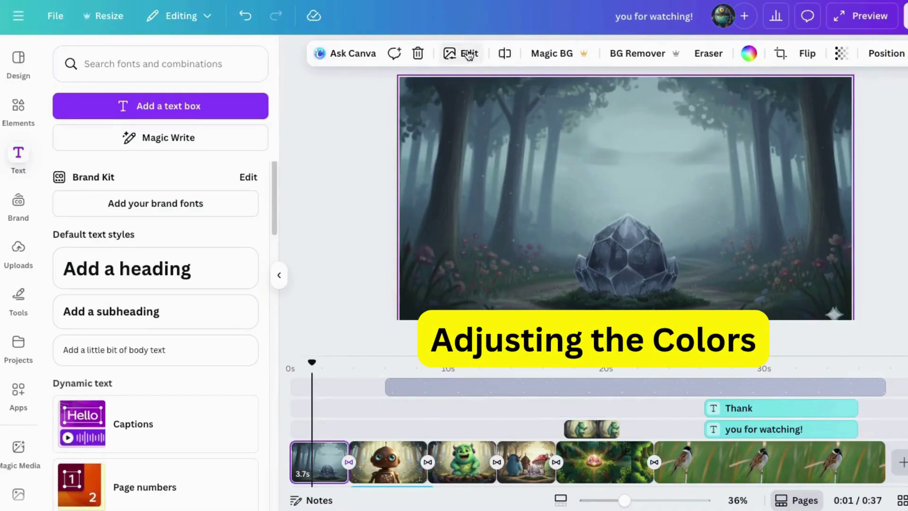
# Adjust the dark crystal image's texture by setting Sharpness to 72 and Clarity to 62
pyautogui.click(467, 53)
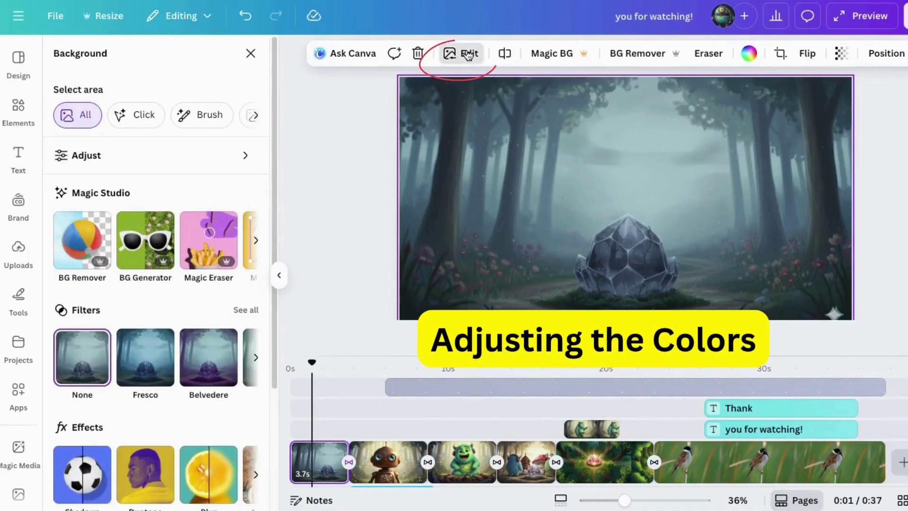
pyautogui.click(85, 156)
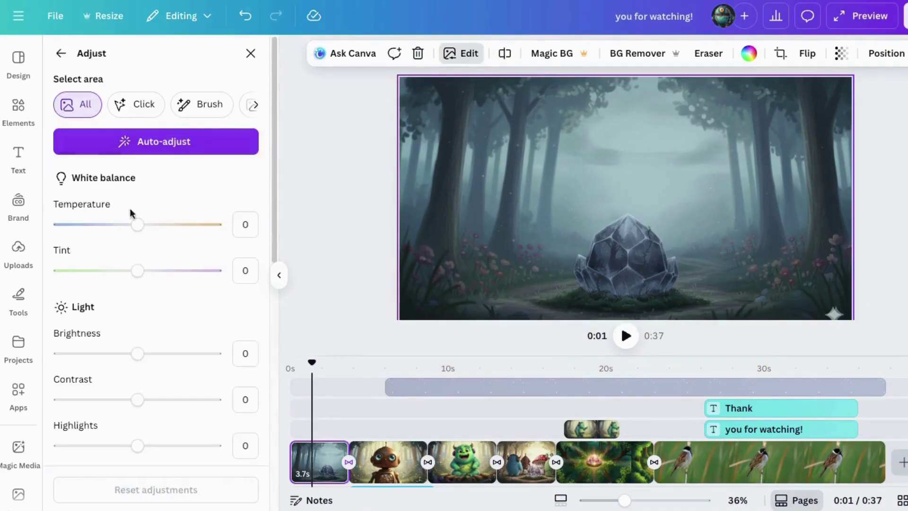
pyautogui.scroll(-5, 132, 371)
pyautogui.scroll(-2, 132, 371)
pyautogui.moveTo(138, 348); pyautogui.dragTo(193, 350)
pyautogui.moveTo(138, 395); pyautogui.dragTo(191, 404)
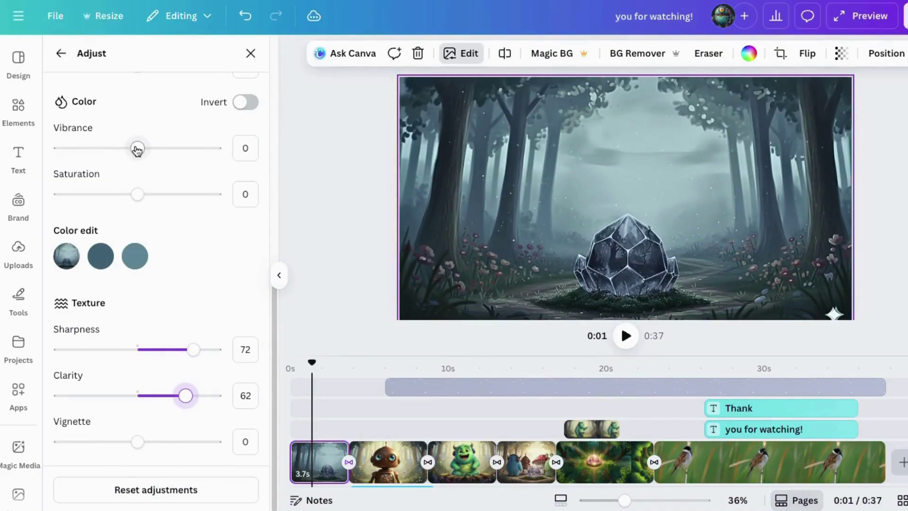
# Adjust the crystal image's light with Shadows 32, Whites 23, raised Blacks and Brightness -44
pyautogui.scroll(6, 154, 319)
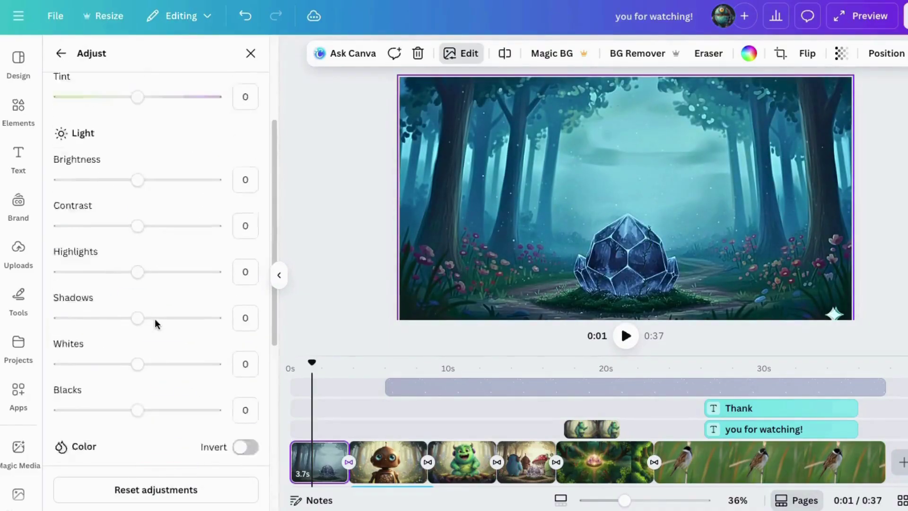
pyautogui.moveTo(138, 369); pyautogui.dragTo(162, 369)
pyautogui.moveTo(137, 415); pyautogui.dragTo(155, 414)
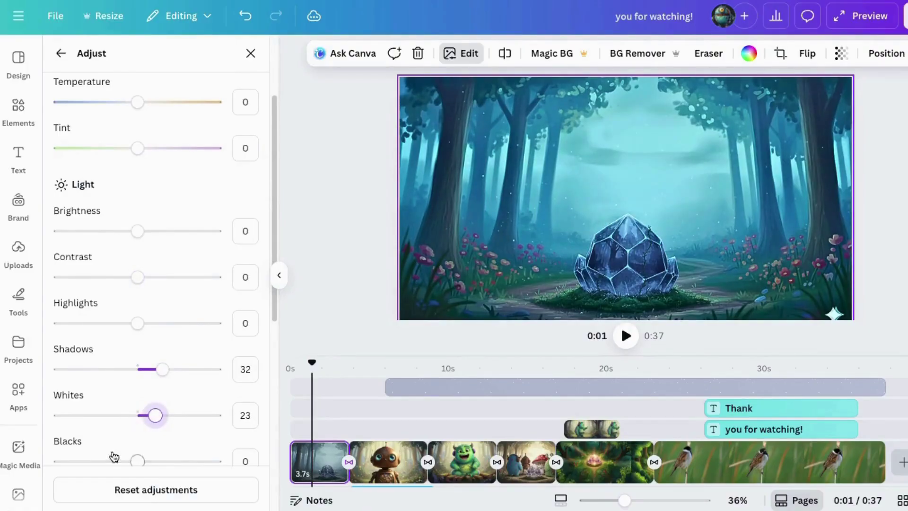
pyautogui.moveTo(137, 460); pyautogui.dragTo(162, 461)
pyautogui.moveTo(137, 231); pyautogui.dragTo(103, 231)
pyautogui.scroll(3, 152, 177)
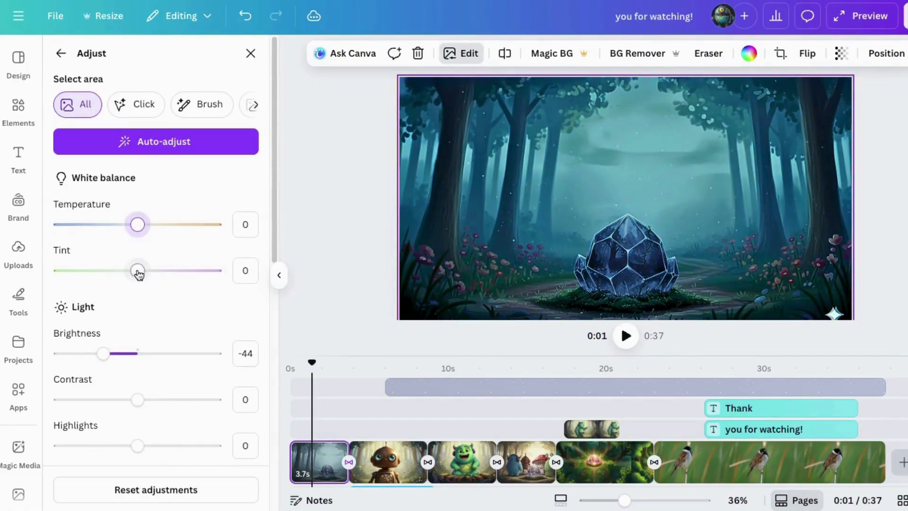
pyautogui.click(251, 53)
# Extend the stars overlay to start at 0 s and place the playhead at the end of the video
pyautogui.click(466, 53)
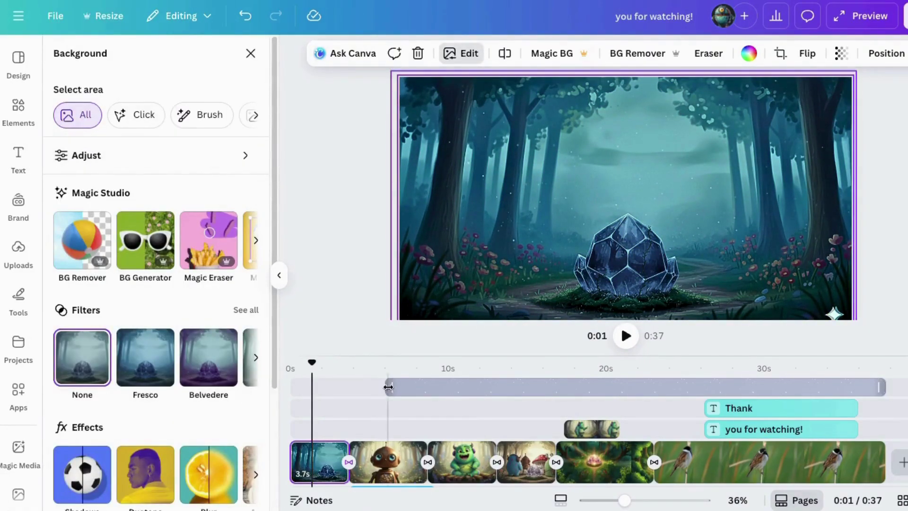
pyautogui.moveTo(387, 386); pyautogui.dragTo(291, 386)
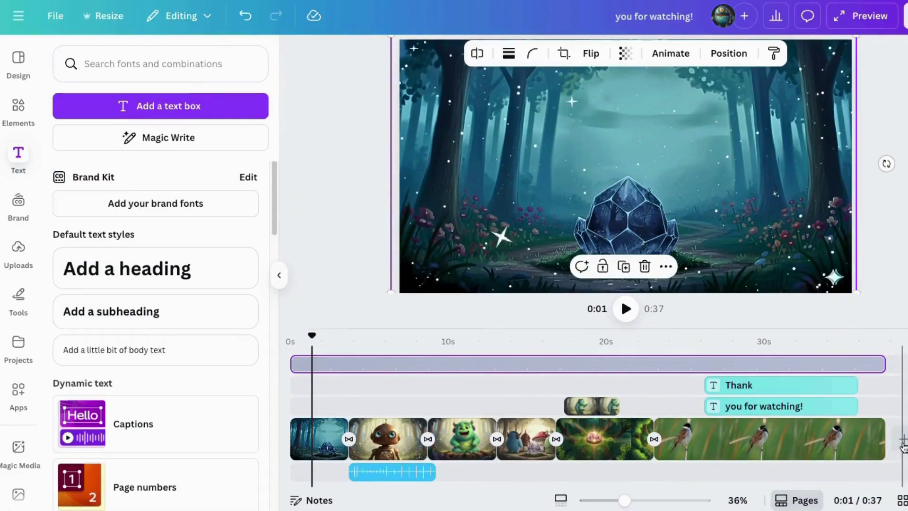
pyautogui.click(889, 364)
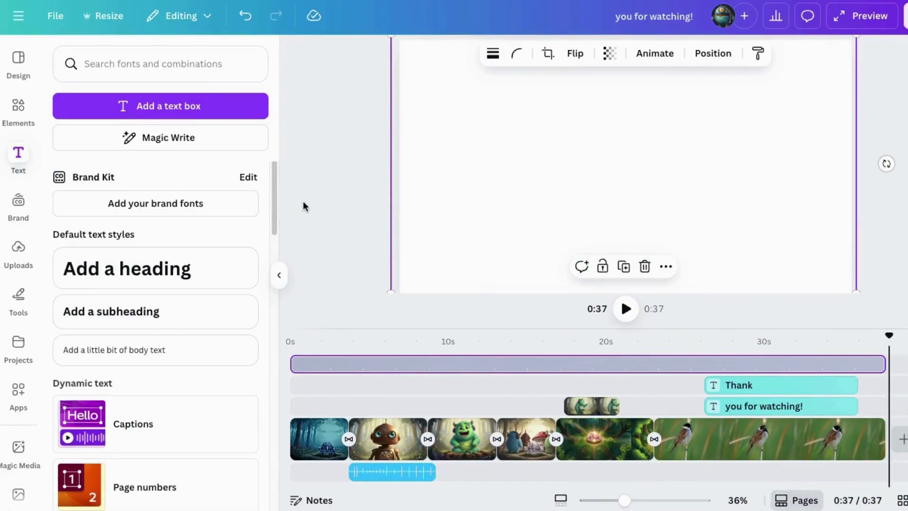
# Set up AI video generation with a prompt for a large multifaceted crystal in a forest clearing with glowing mushrooms, in a painterly cinematic style
pyautogui.click(19, 106)
pyautogui.click(245, 180)
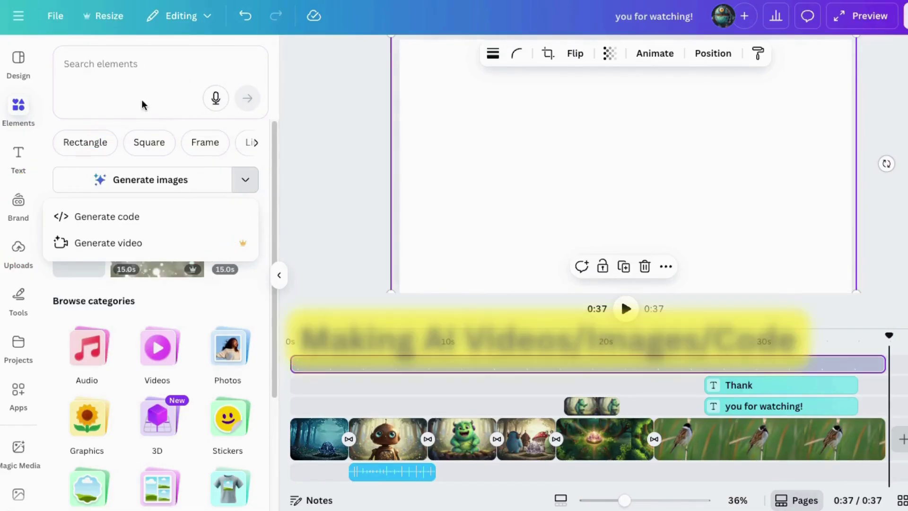
pyautogui.click(108, 243)
pyautogui.click(100, 57)
pyautogui.hotkey('ctrl', 'v')
pyautogui.scroll(2, 144, 71)
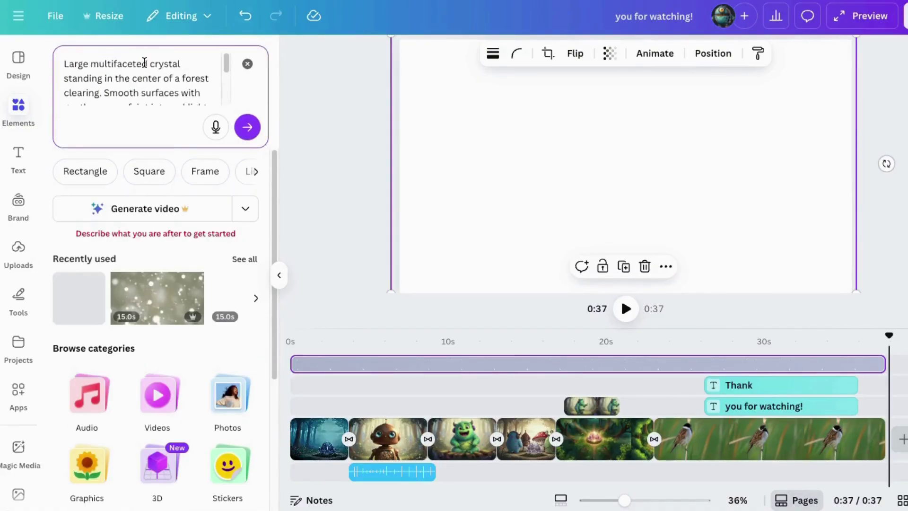
pyautogui.scroll(-2, 161, 83)
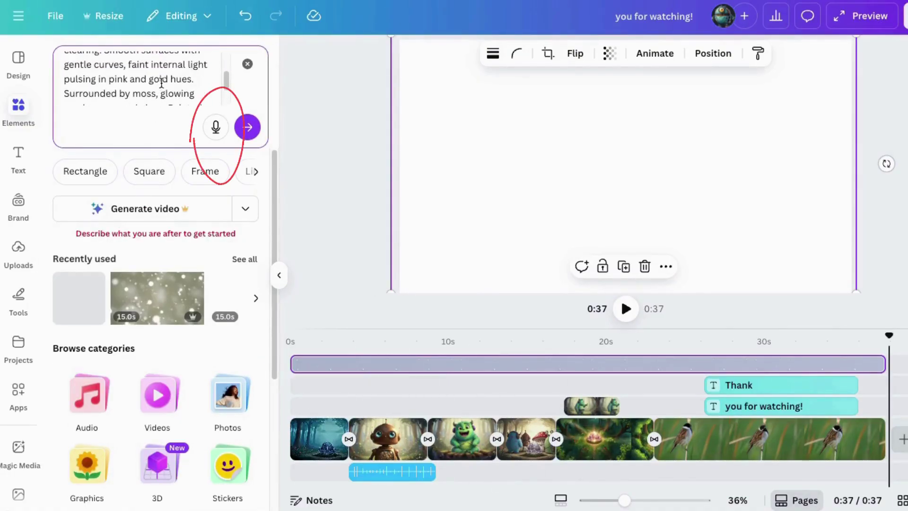
pyautogui.scroll(-2, 191, 83)
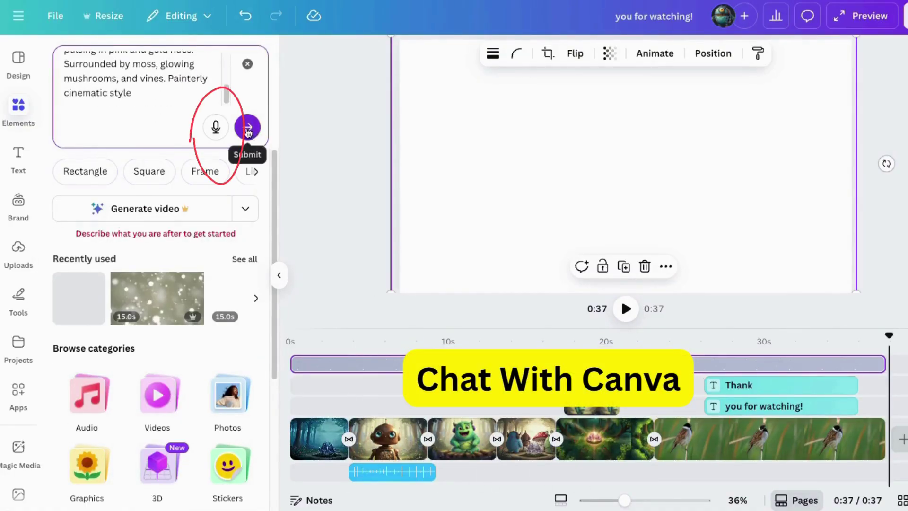
# Submit the crystal prompt and generate an AI video from it
pyautogui.click(244, 209)
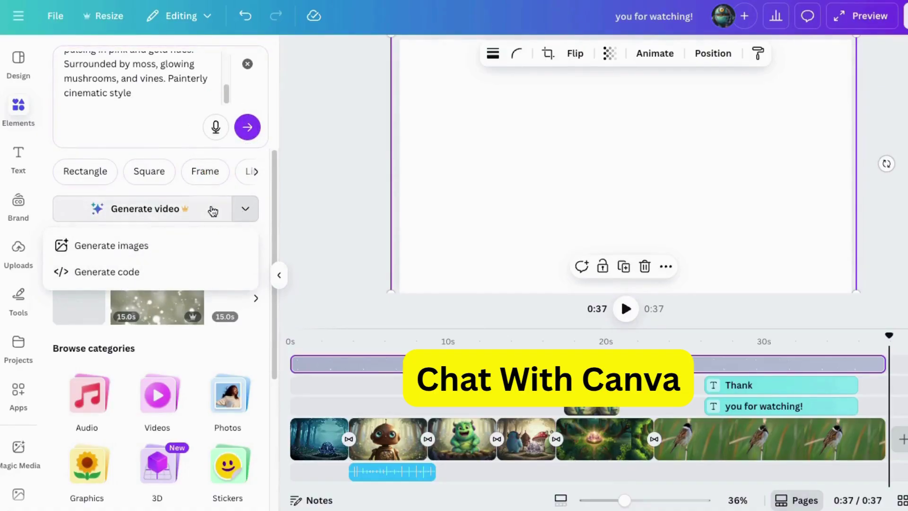
pyautogui.click(247, 126)
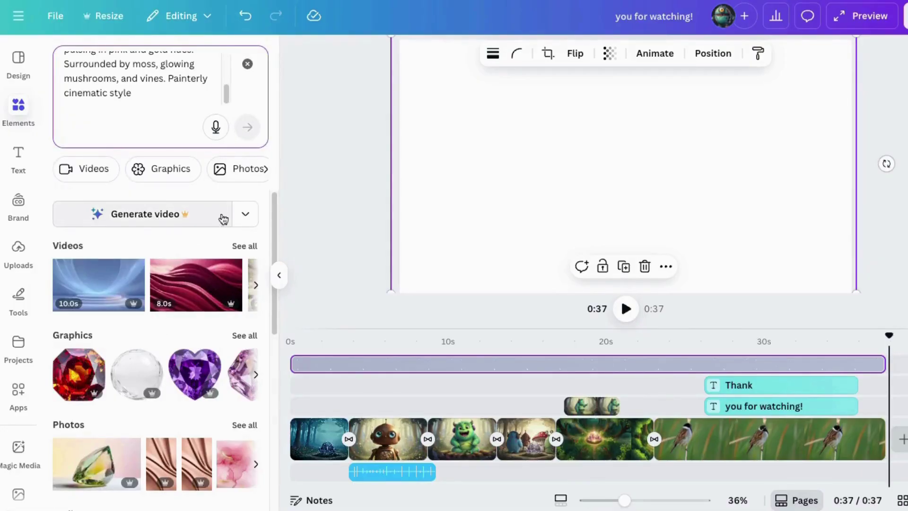
pyautogui.click(163, 215)
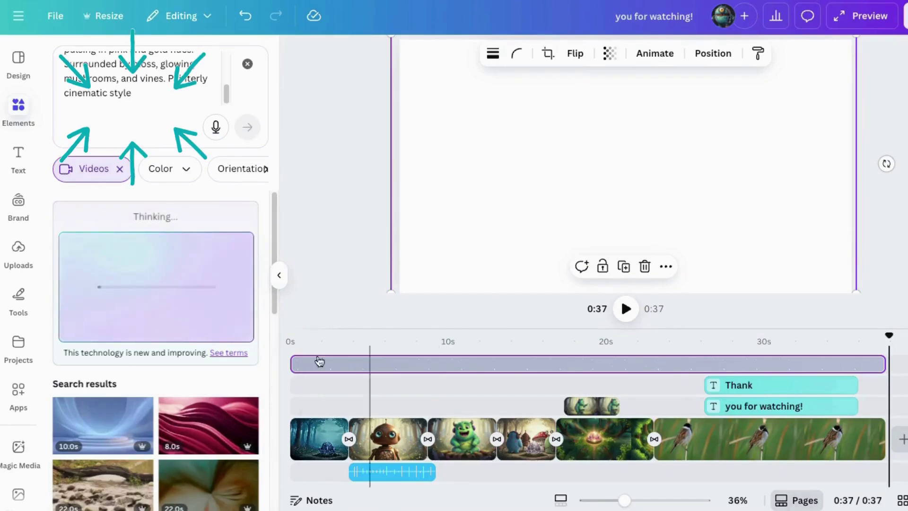
pyautogui.scroll(3, 225, 75)
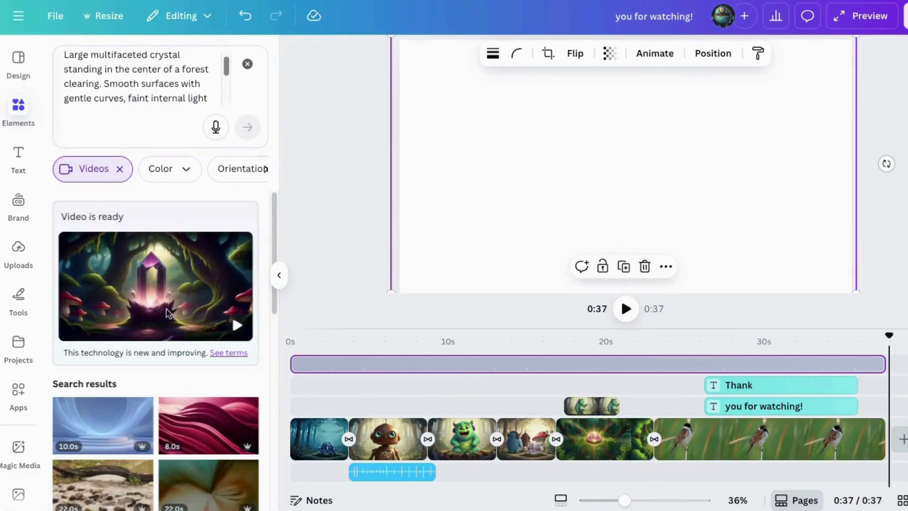
# Add the generated crystal video to the design and place it on the main track directly after the bird clip
pyautogui.click(234, 325)
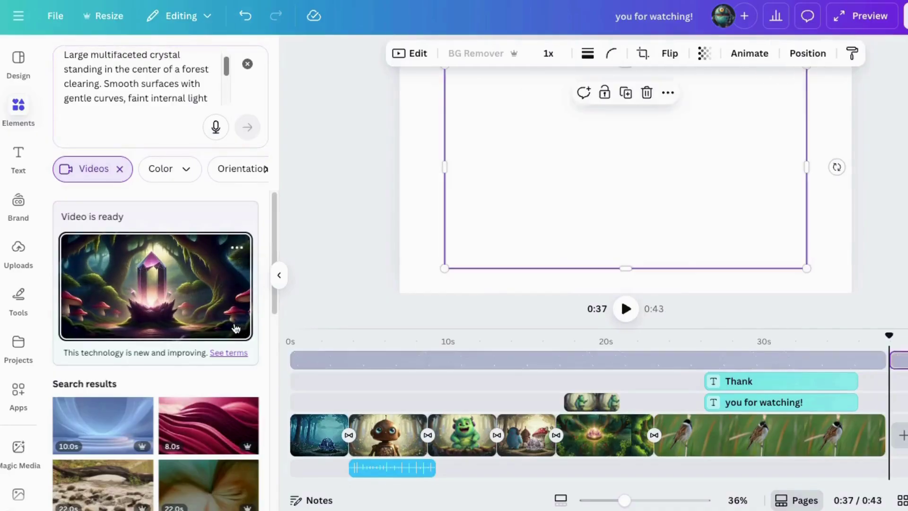
pyautogui.moveTo(526, 178); pyautogui.dragTo(481, 202)
pyautogui.moveTo(761, 125); pyautogui.dragTo(853, 82)
pyautogui.scroll(-2, 826, 186)
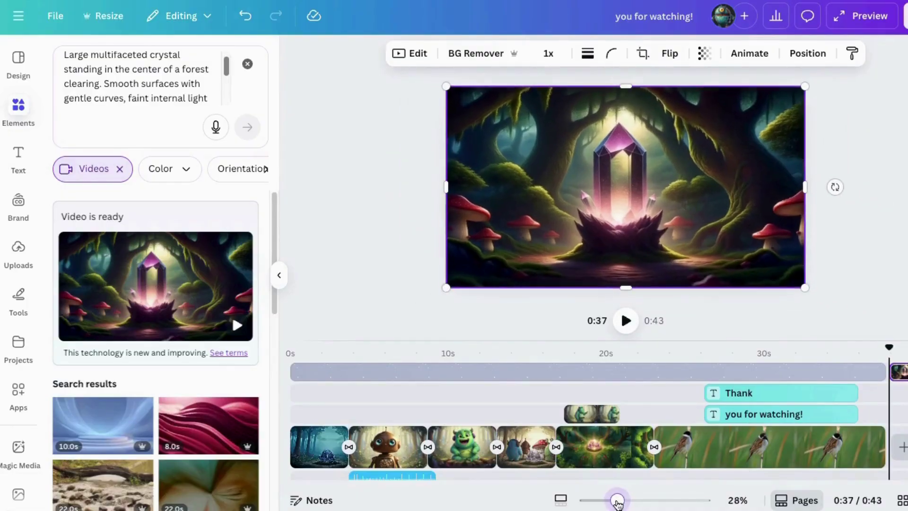
pyautogui.hscroll(2, 850, 439)
pyautogui.click(877, 457)
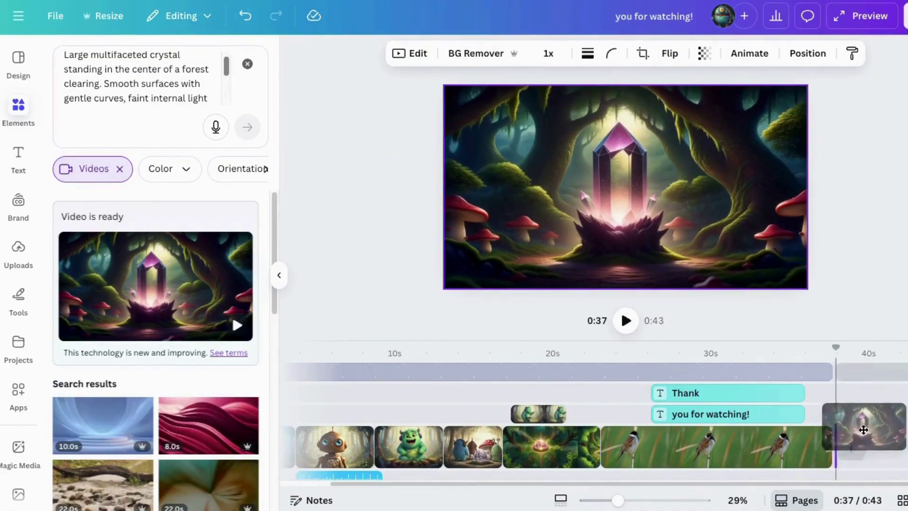
pyautogui.click(877, 457)
# Play the video from 36.2 s to check the cut from the bird clip to the crystal clip
pyautogui.moveTo(835, 348); pyautogui.dragTo(809, 347)
pyautogui.click(620, 326)
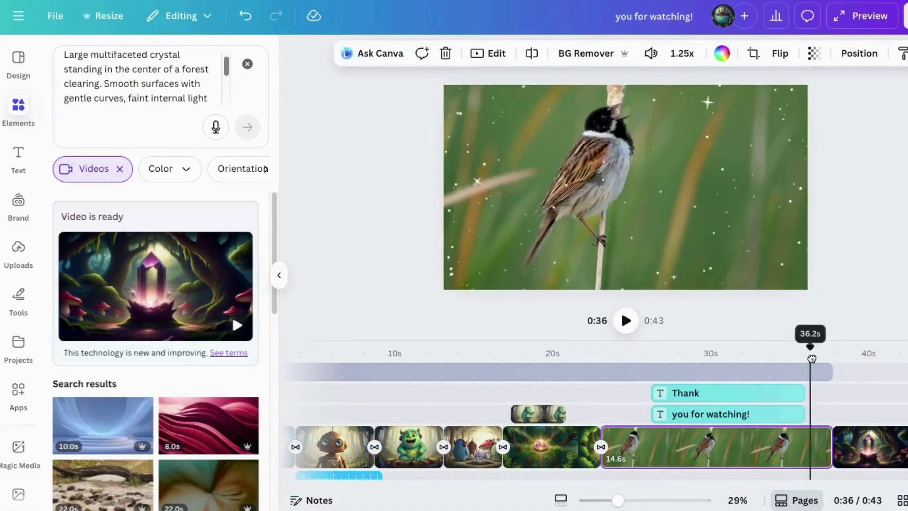
pyautogui.click(623, 321)
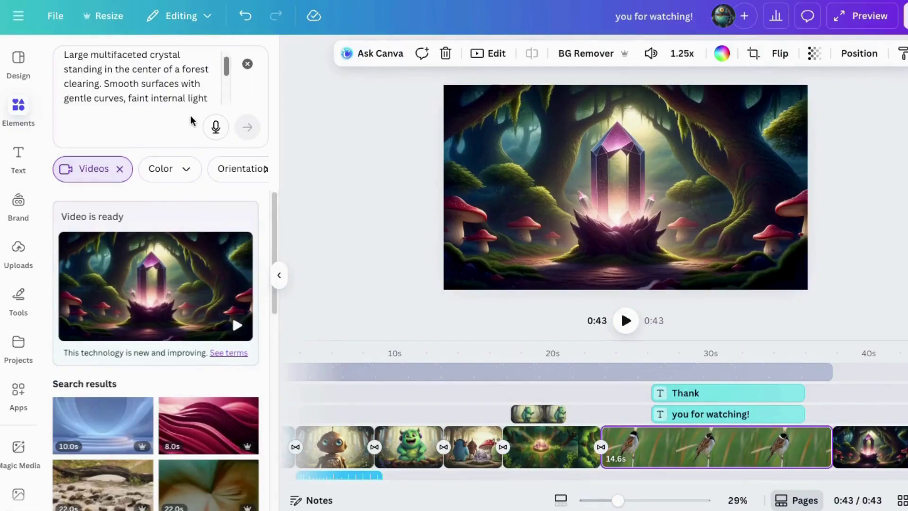
# Review the end of the prompt and the generated video's options, including Regenerate video
pyautogui.scroll(-2, 169, 75)
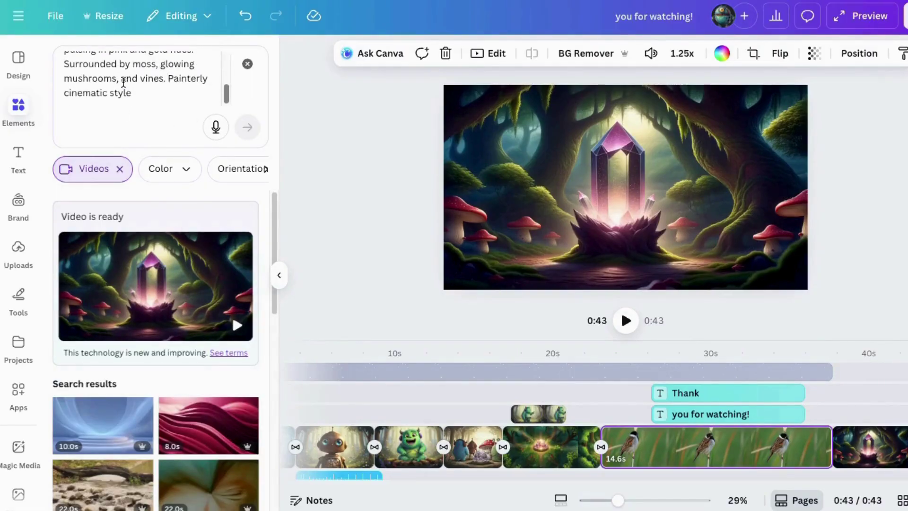
pyautogui.click(237, 249)
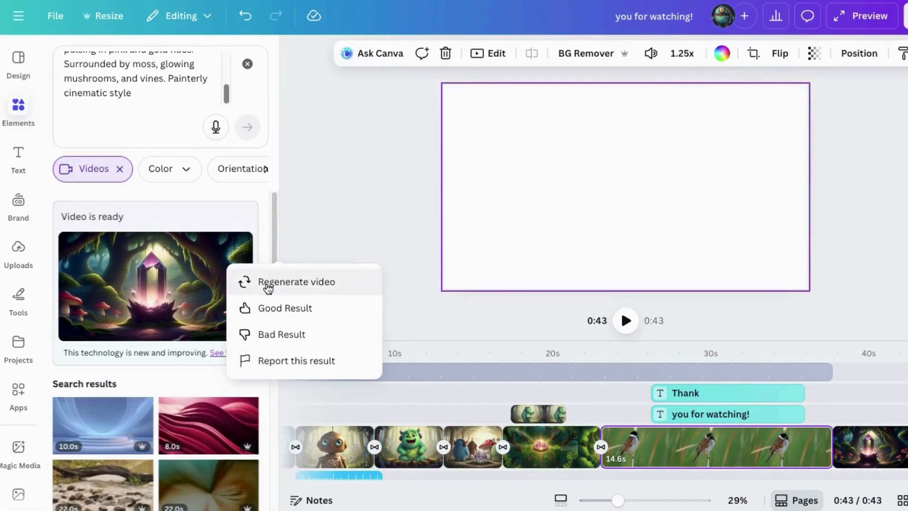
pyautogui.click(208, 221)
# Extend the stars overlay across the crystal clip and add a transition between the bird and crystal clips
pyautogui.click(810, 453)
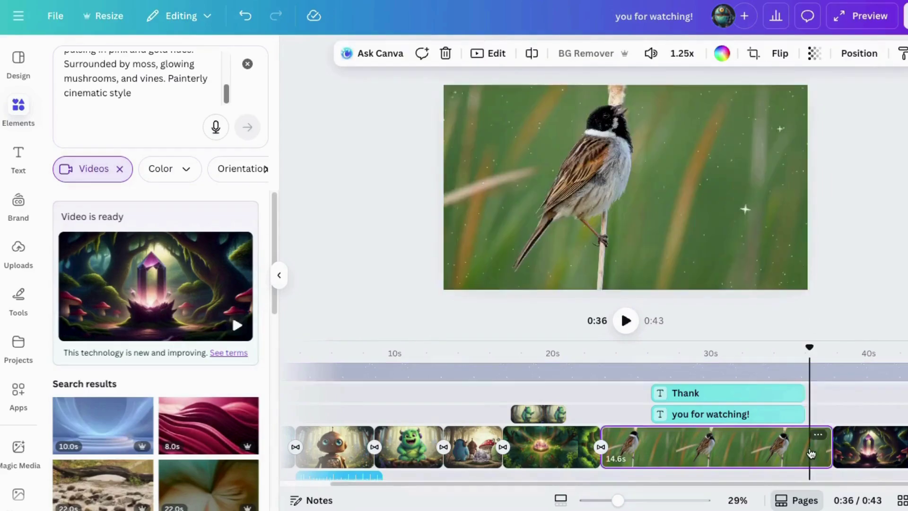
pyautogui.press('space')
pyautogui.press('space')
pyautogui.click(831, 446)
pyautogui.click(161, 138)
pyautogui.click(853, 319)
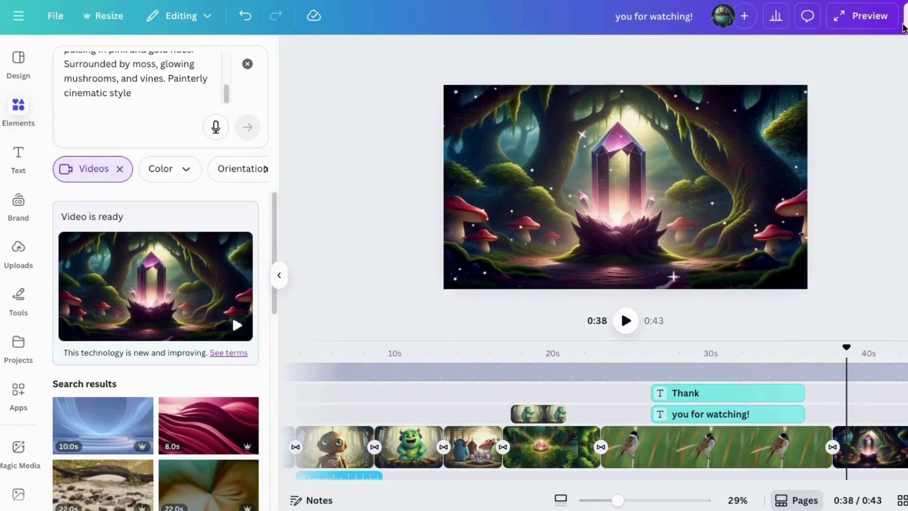
# Open the design's sharing options and bring up the video download settings
pyautogui.click(849, 19)
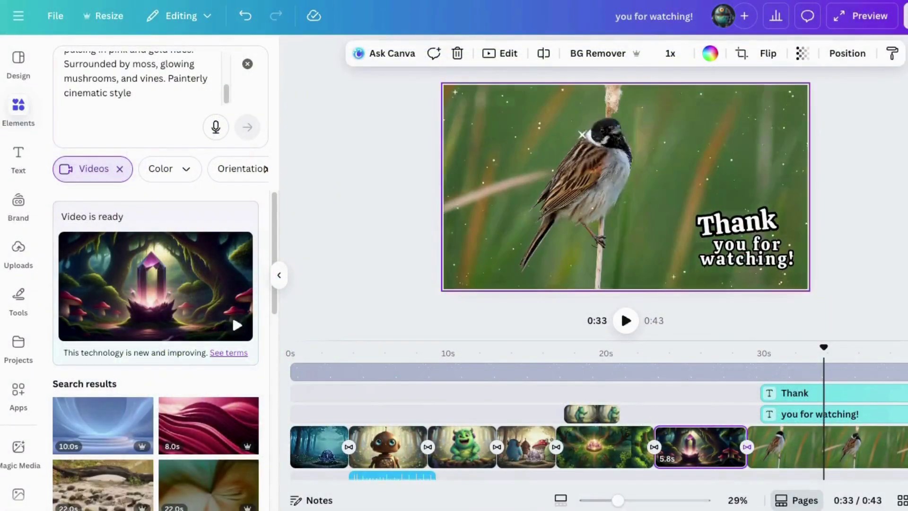
pyautogui.click(905, 15)
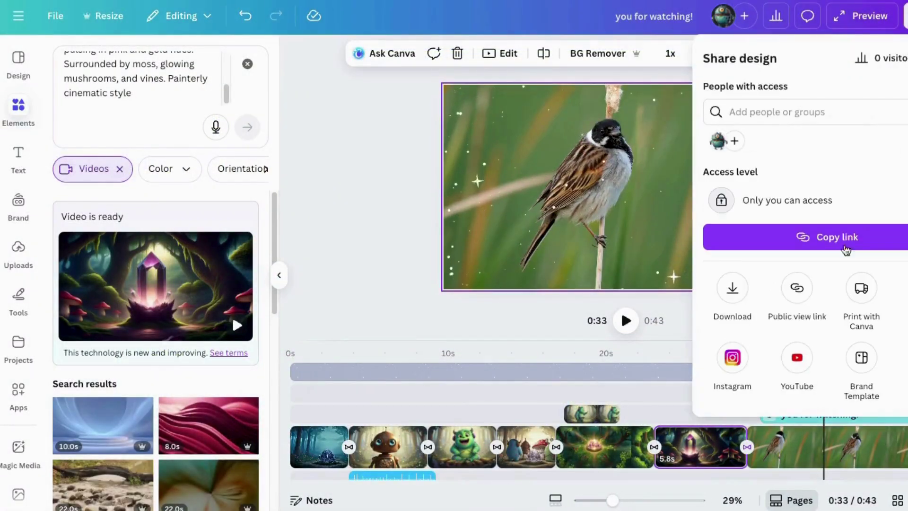
pyautogui.click(733, 289)
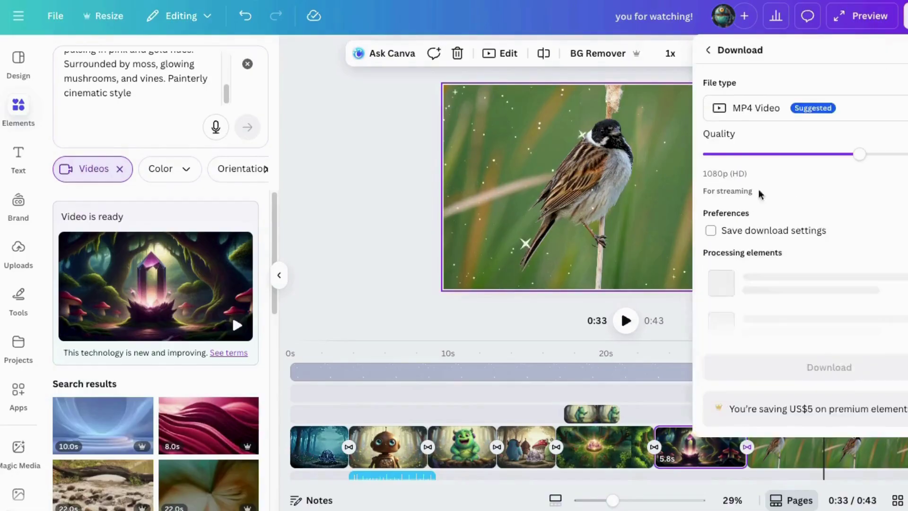